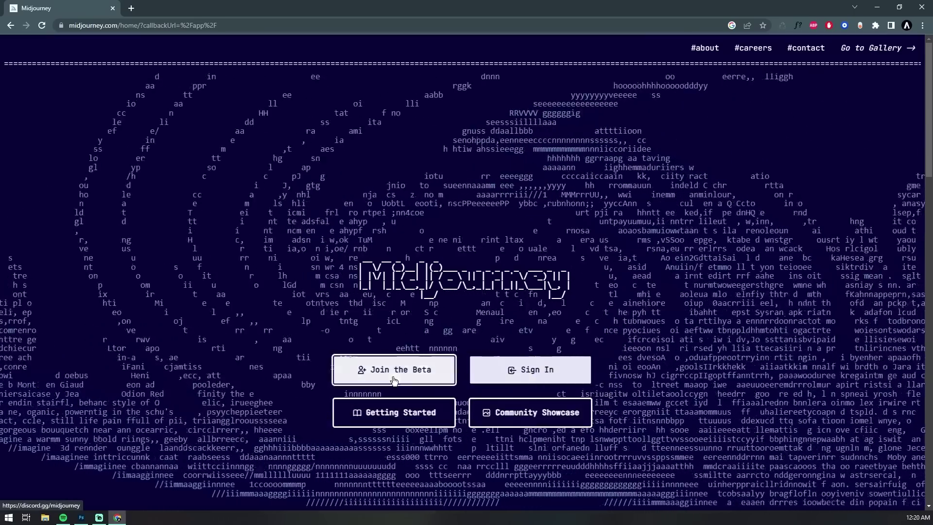
- Join the Midjourney Discord server, close the invite tab, and start the Midjourney website sign-in
left_click(394, 379)
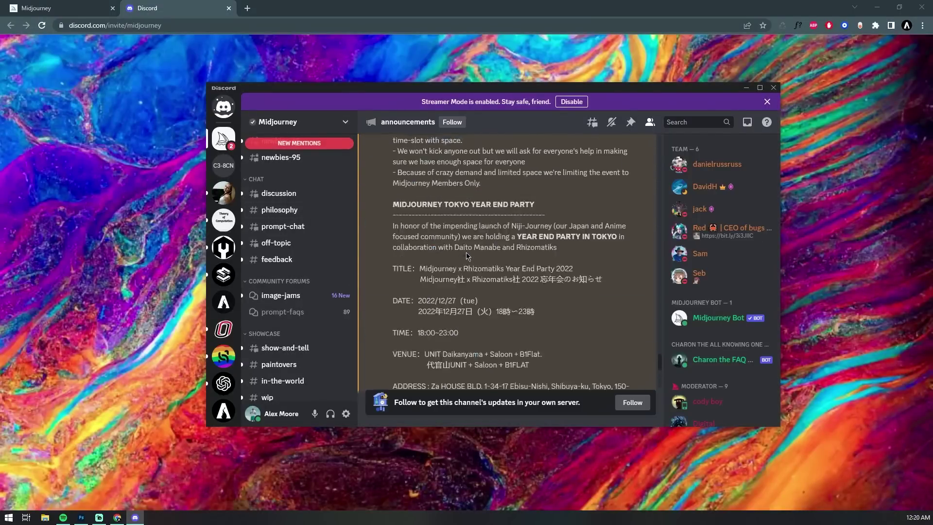
left_click(182, 10)
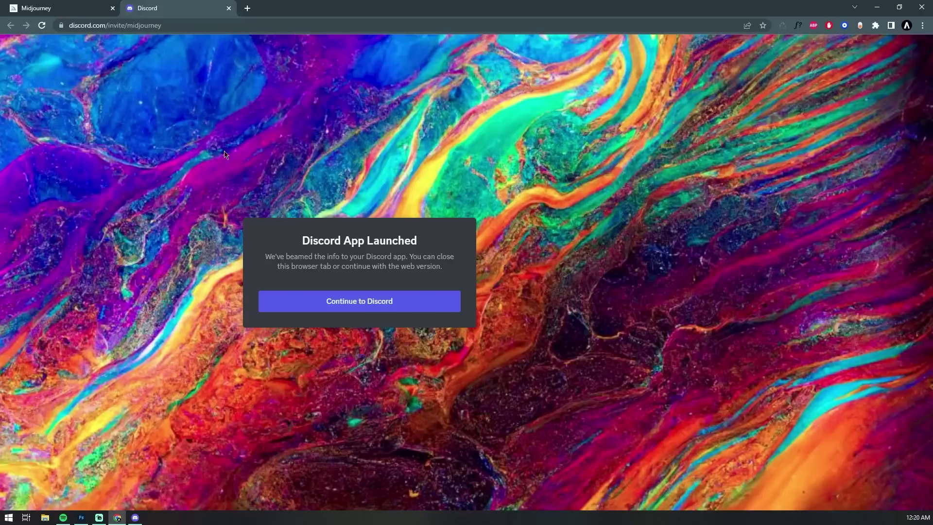
left_click(229, 9)
left_click(518, 379)
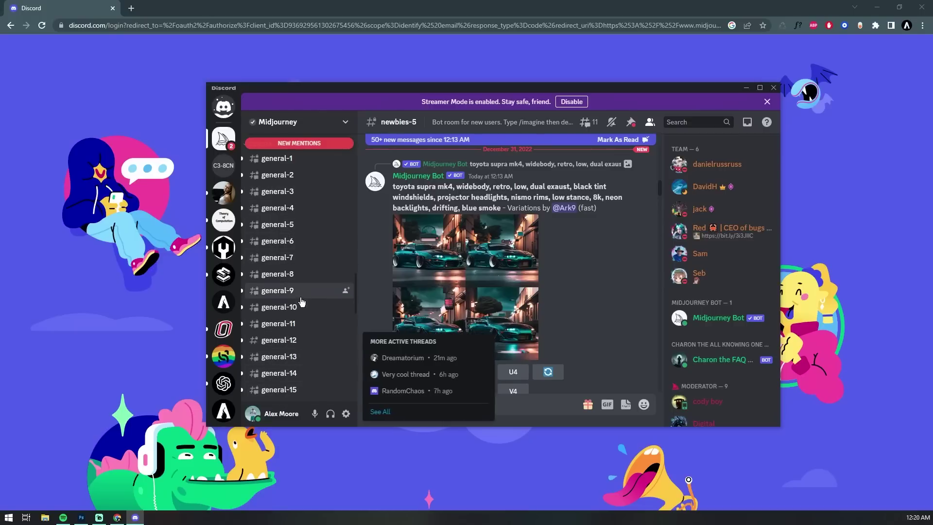
- Scroll the newbies-5 channel down to its latest messages
scroll(302, 340, "down", 8)
scroll(301, 302, "up", 10)
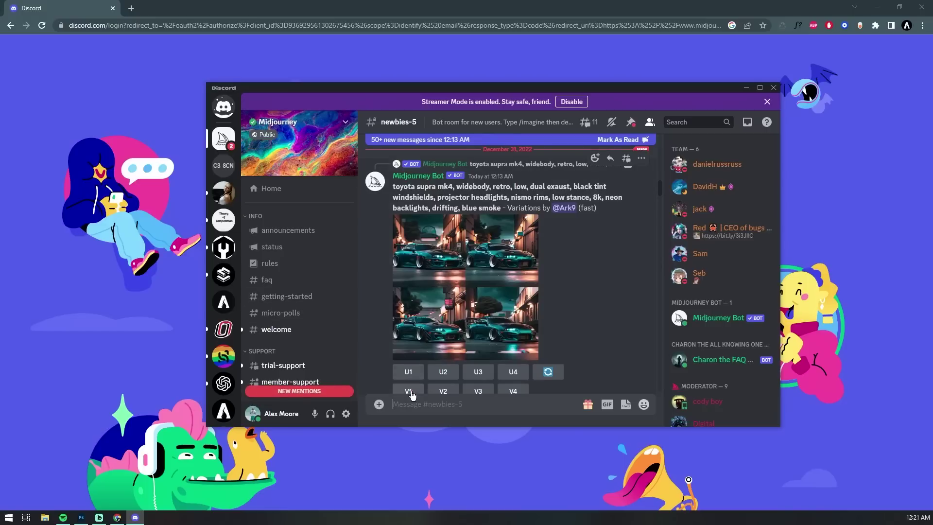
scroll(457, 319, "down", 10)
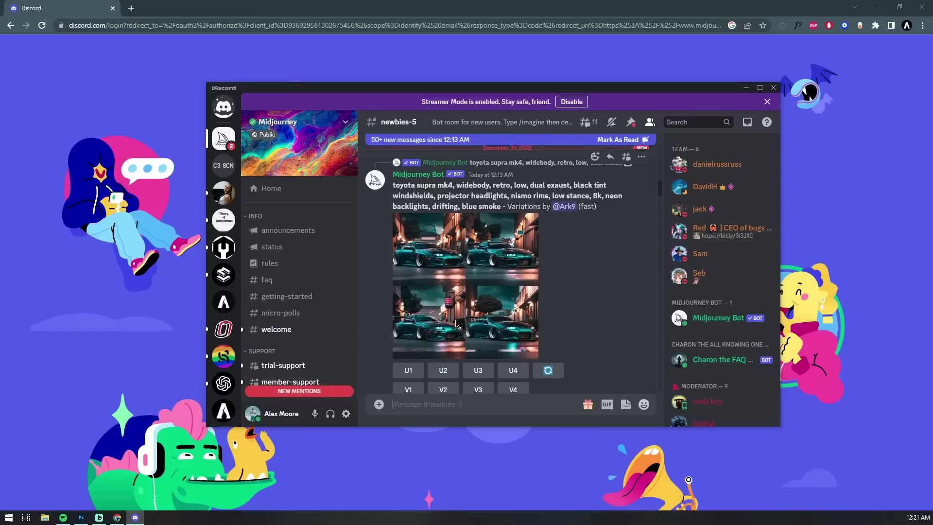
scroll(457, 320, "down", 15)
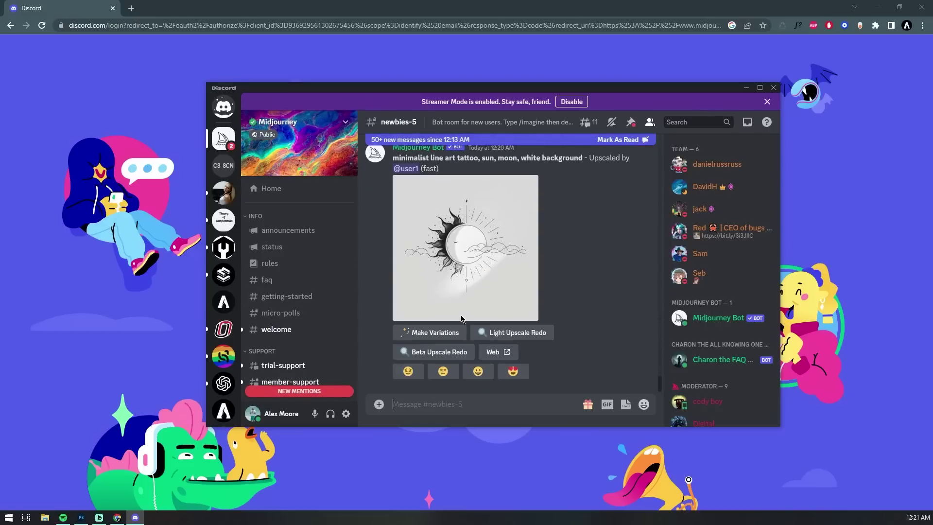
- Submit /imagine 'a fallout-themed top-down spritesheet --v 4 --stylize 300' to Midjourney Bot
left_click(456, 407)
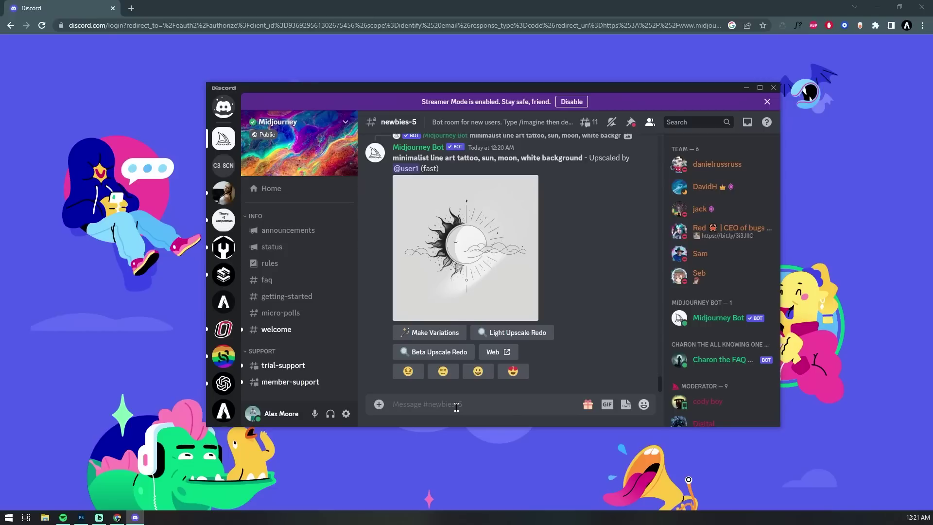
type("/imag")
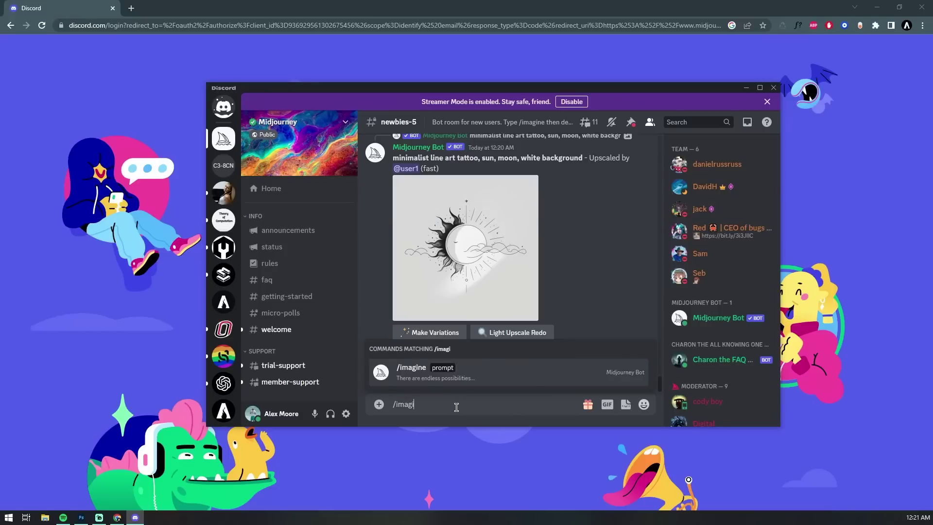
type("i")
key("Tab")
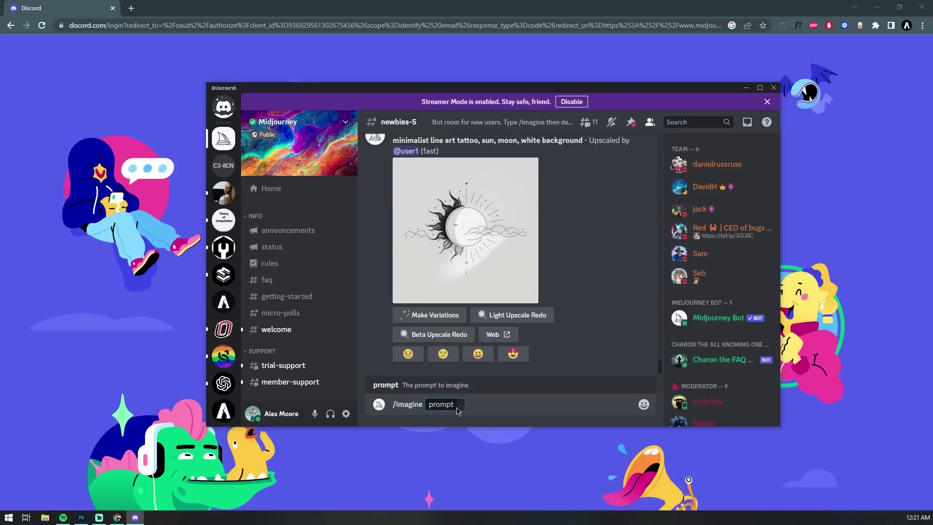
type("a fallout-themed top-down ")
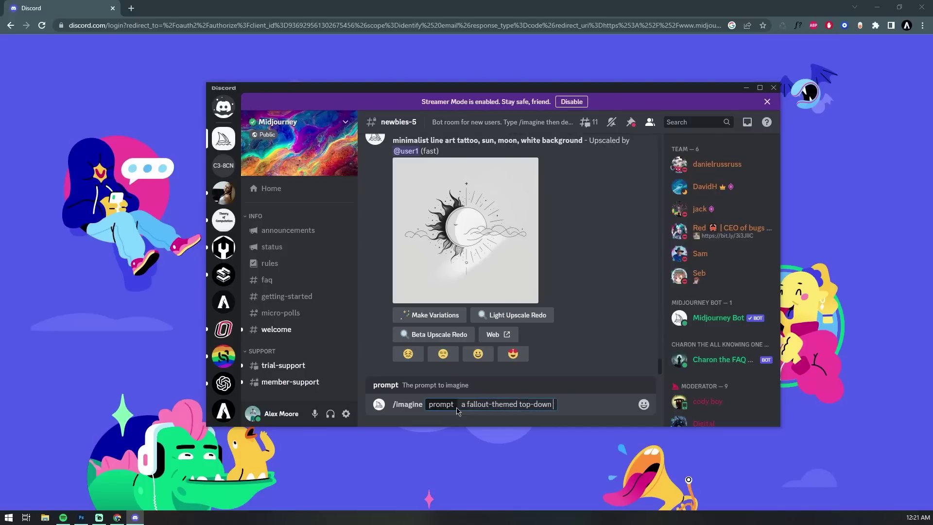
type("spritesheet --")
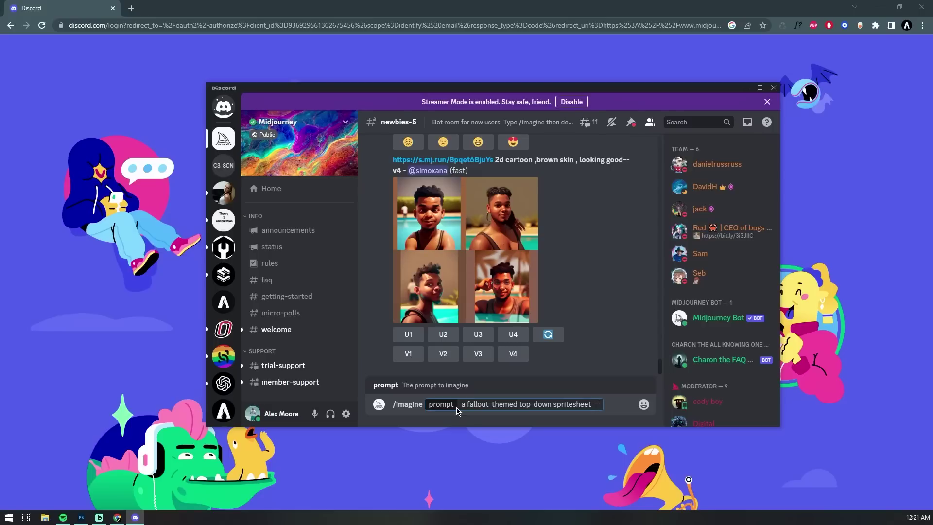
type("v 4 --stylize 3")
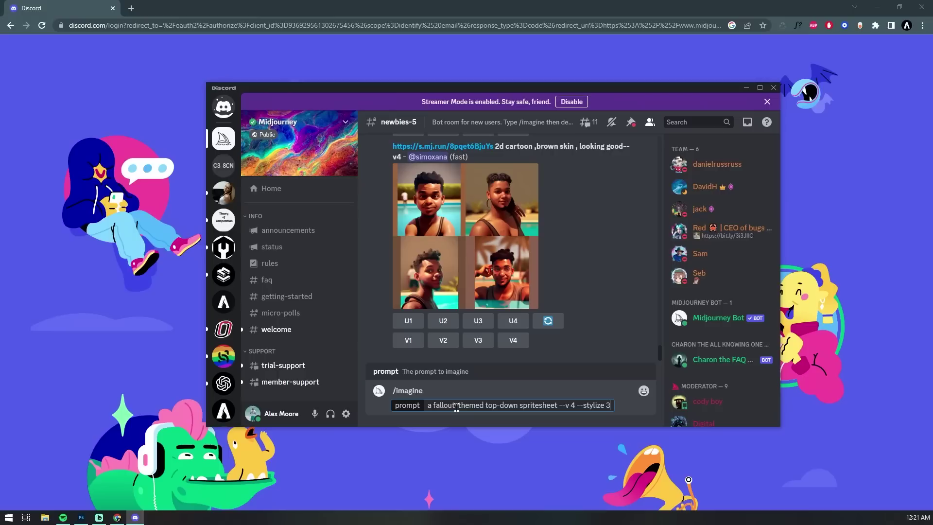
type("00")
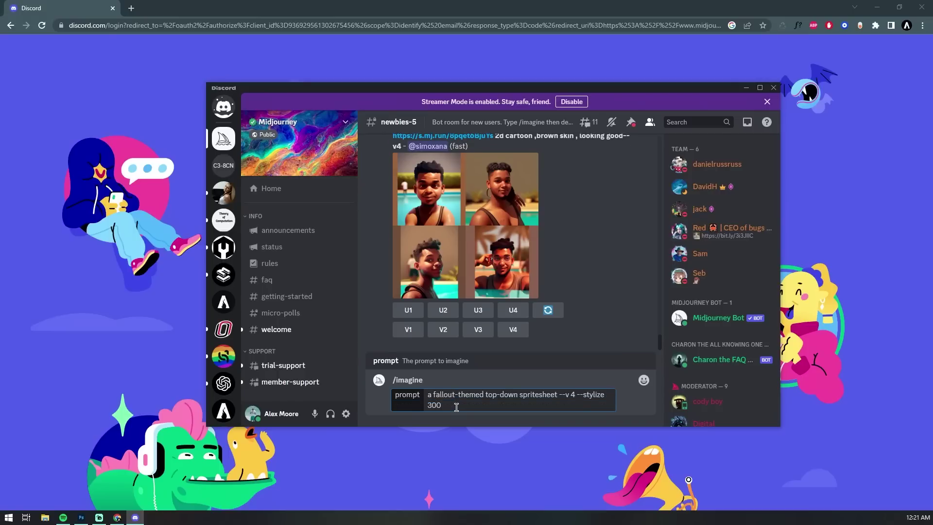
key("Return")
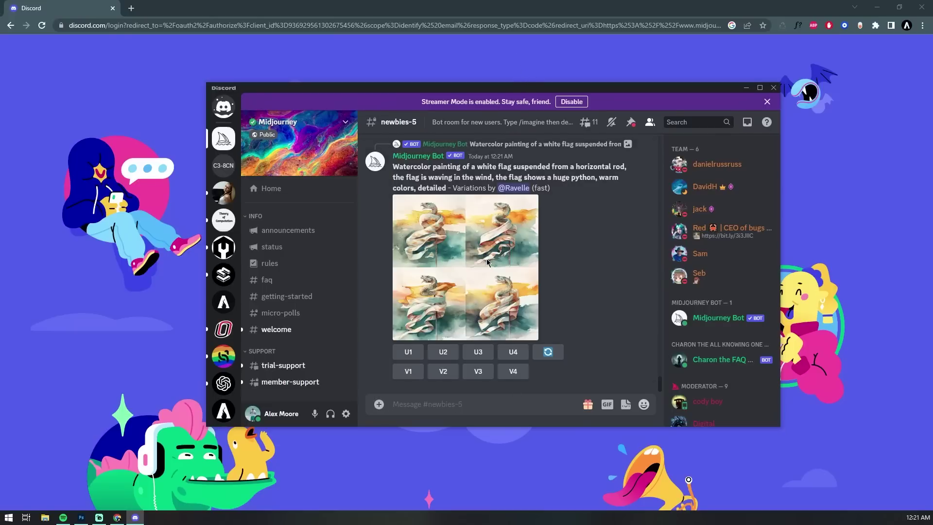
- Scroll the channel while the fallout spritesheet grid generates to 100%
scroll(590, 286, "up", 1)
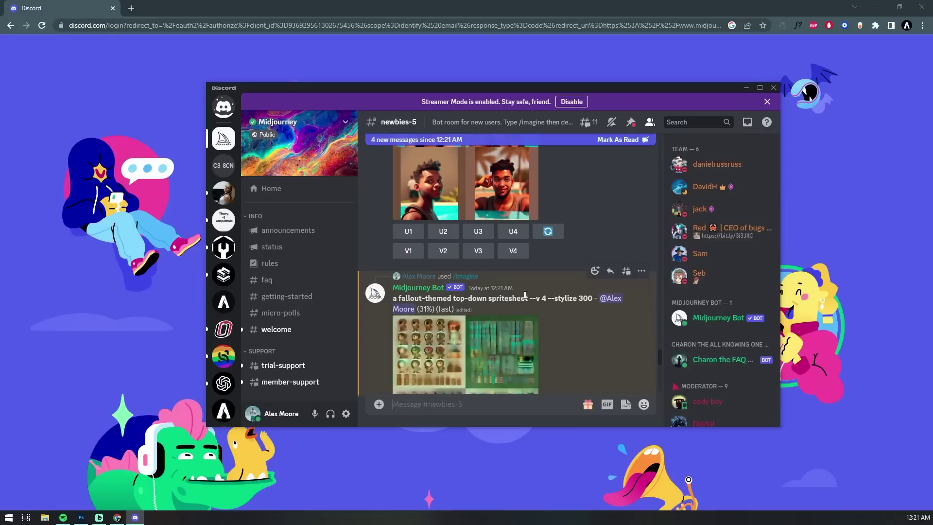
scroll(524, 295, "down", 3)
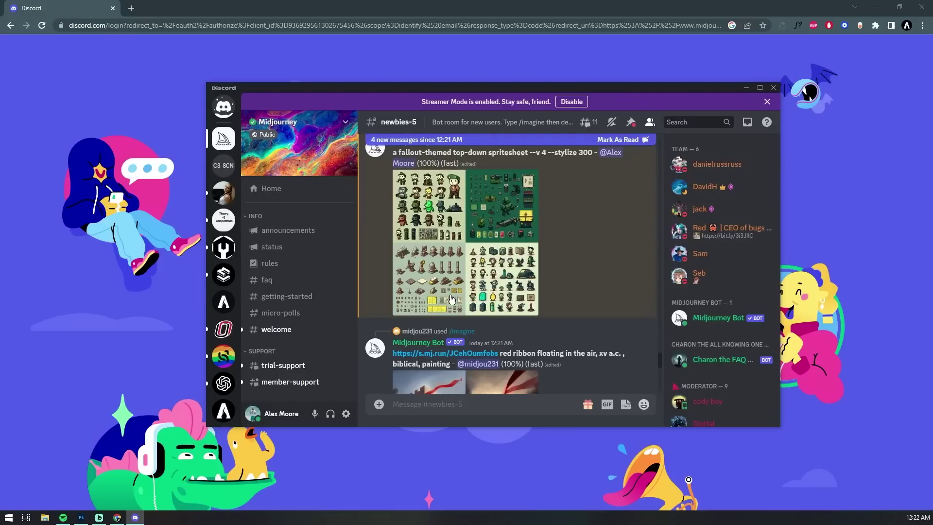
scroll(532, 235, "down", 3)
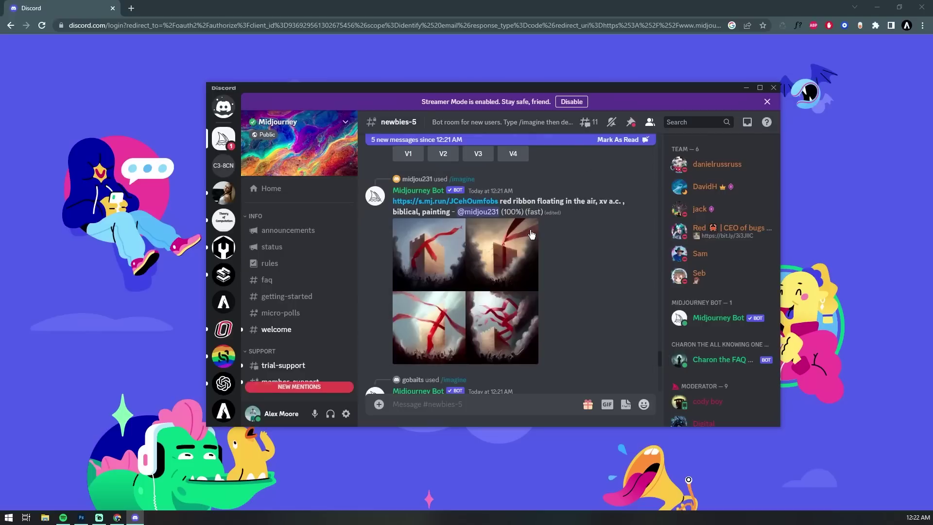
scroll(532, 235, "down", 10)
- View the original spritesheet full size in Chrome at 175% and close the Discord login tab
left_click(494, 255)
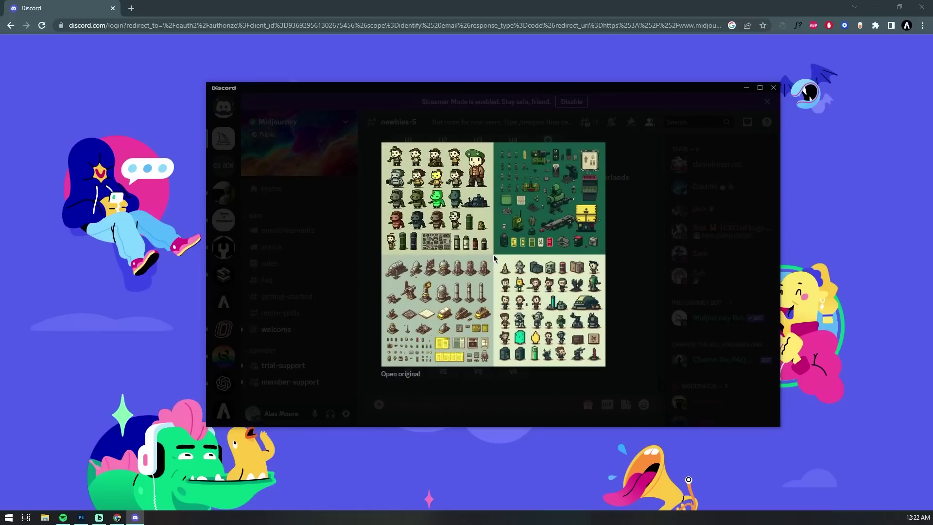
left_click(407, 375)
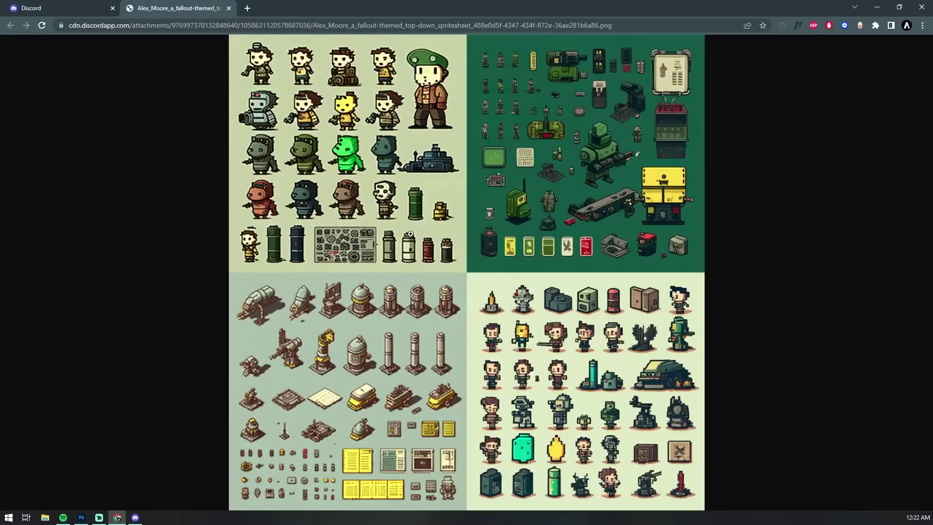
left_click(392, 135)
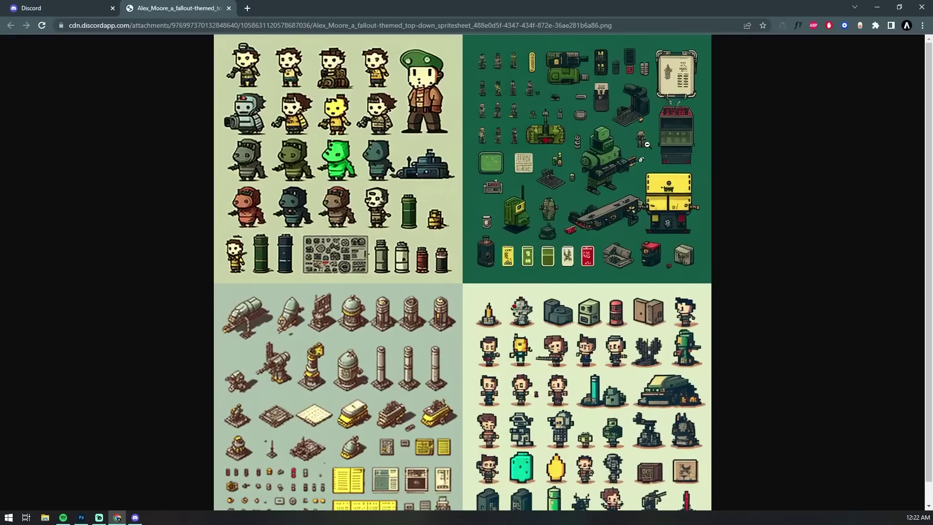
scroll(651, 146, "up", 4)
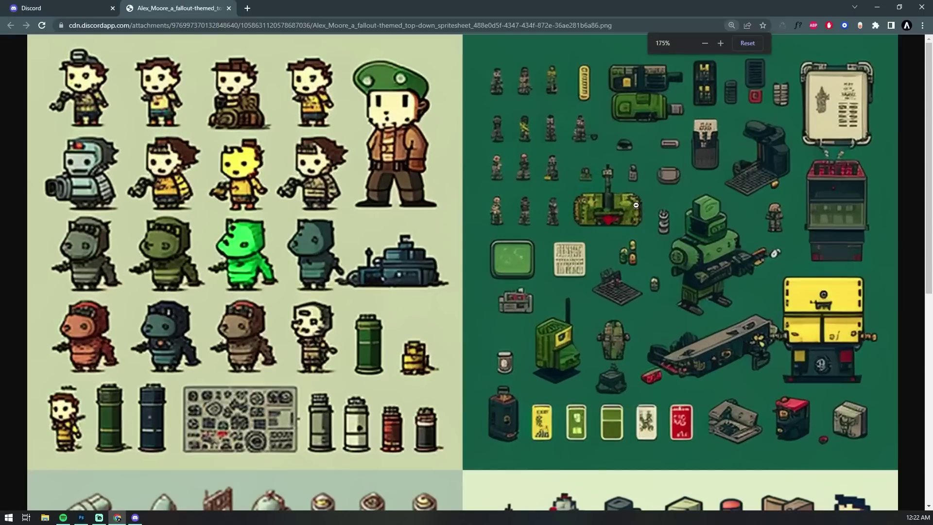
scroll(674, 246, "down", 3)
scroll(680, 243, "up", 1)
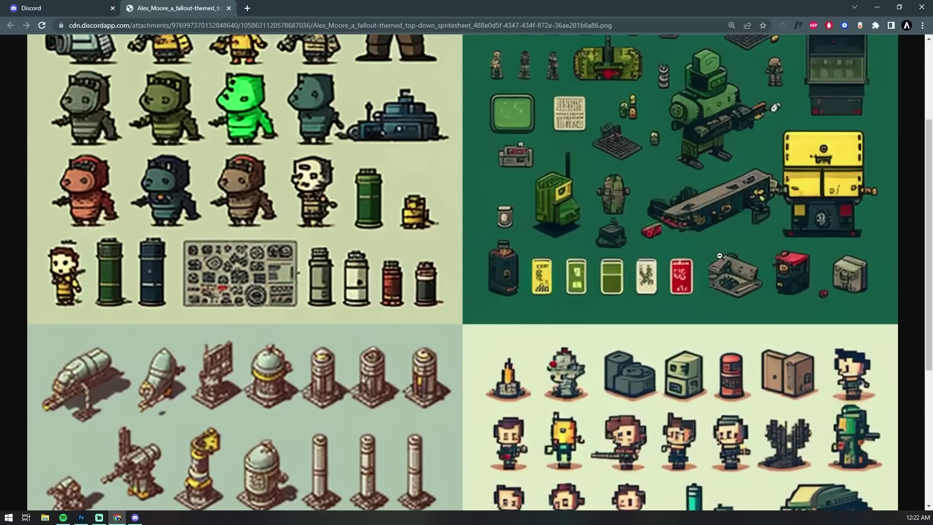
scroll(720, 261, "down", 2)
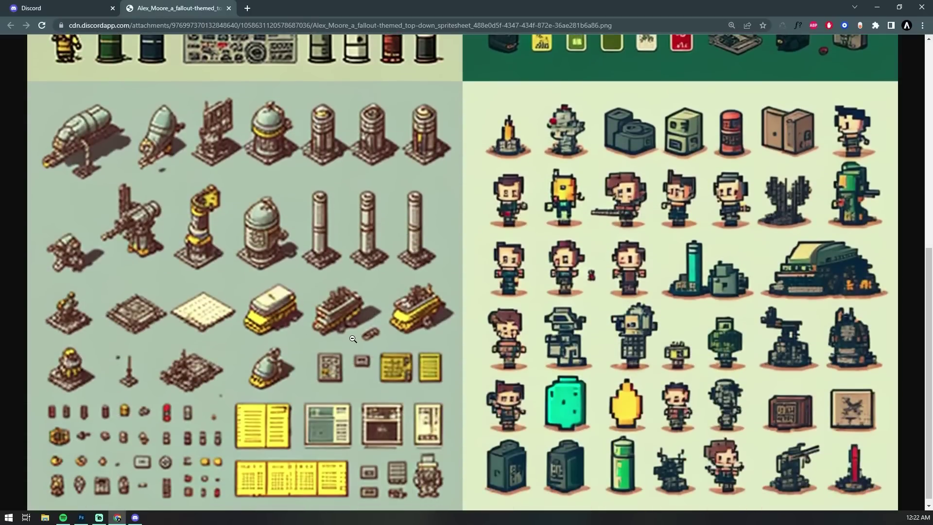
scroll(369, 341, "down", 1)
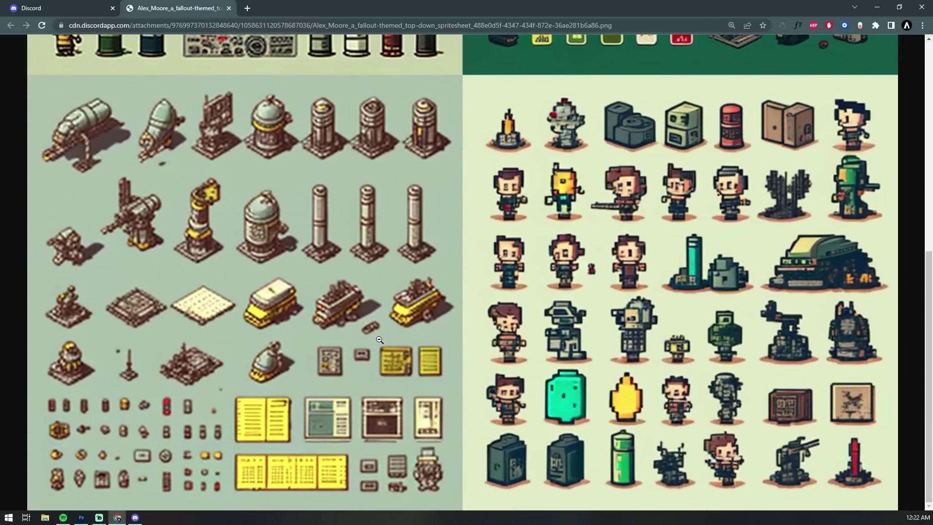
scroll(396, 340, "up", 4)
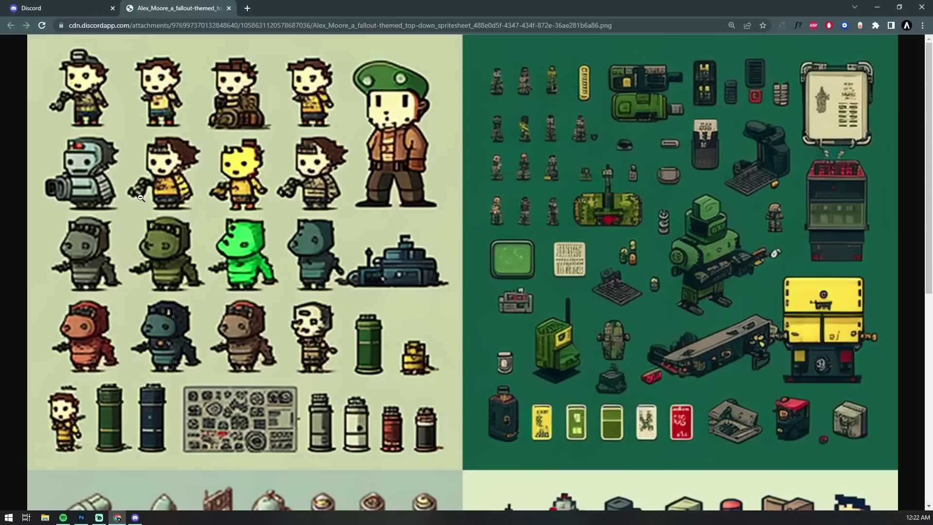
left_click(83, 12)
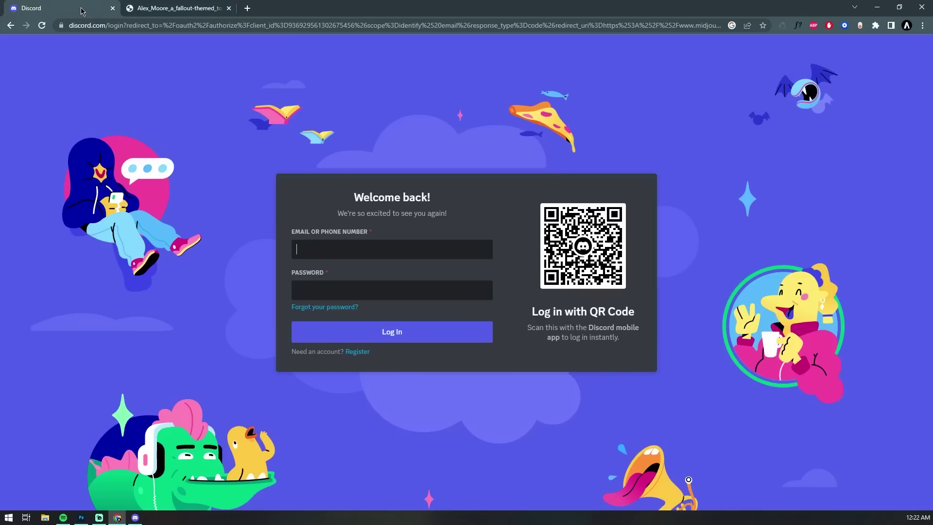
left_click(113, 9)
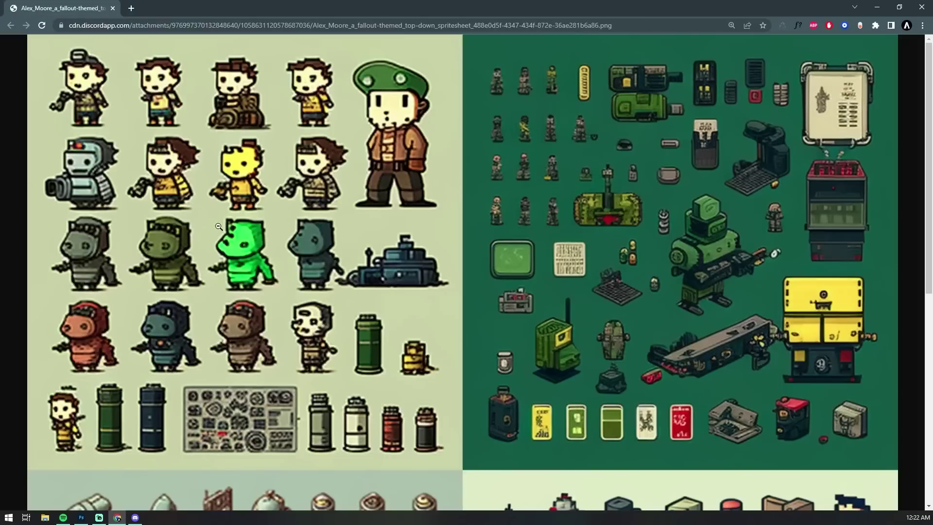
- Back in Discord, close the preview and upscale the third spritesheet image (U3)
left_click(135, 518)
left_click(542, 387)
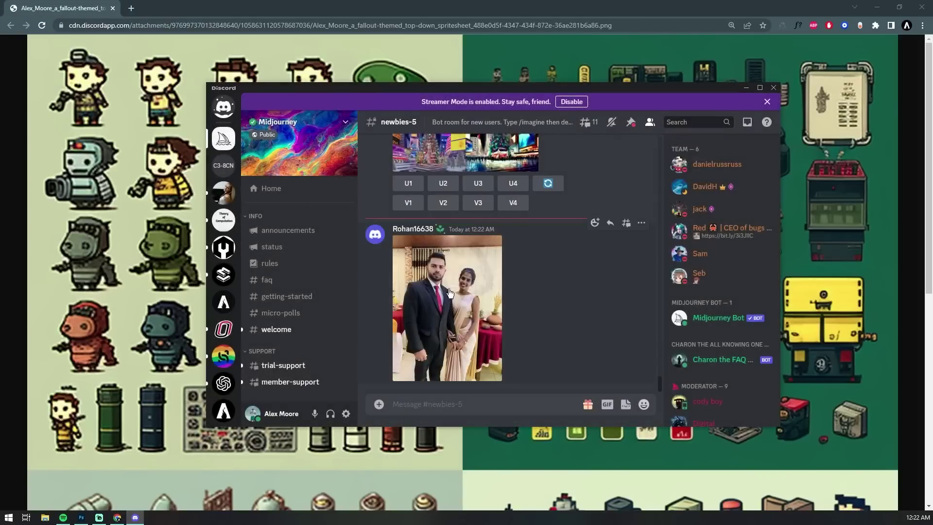
scroll(448, 240, "up", 10)
scroll(451, 245, "down", 5)
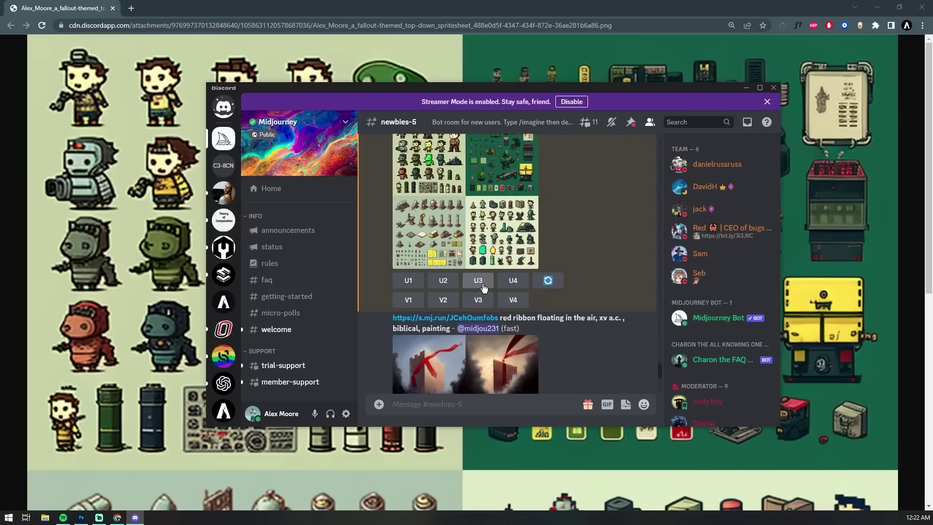
left_click(484, 288)
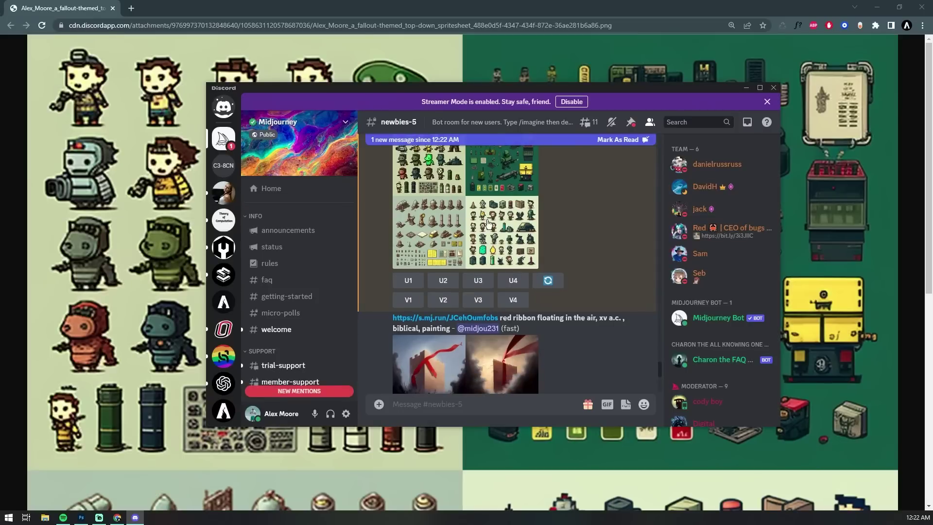
scroll(489, 224, "up", 2)
scroll(481, 279, "down", 3)
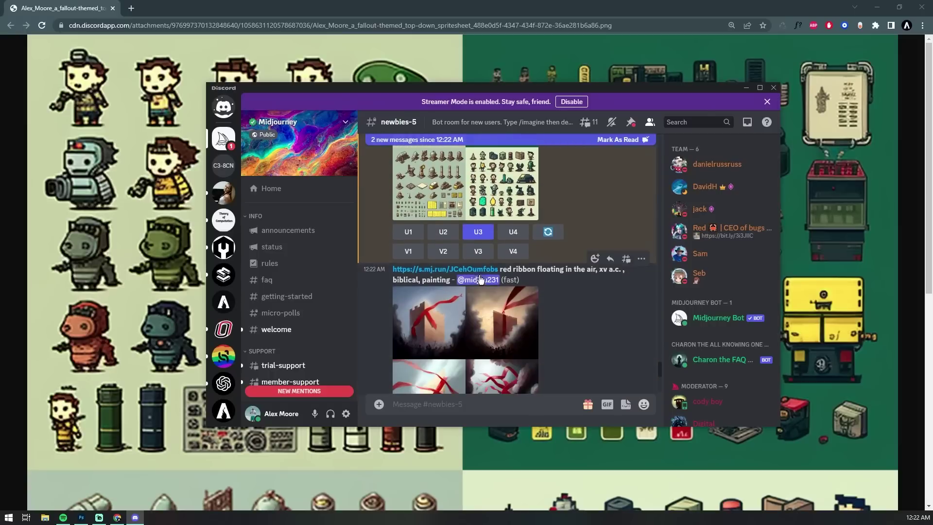
- Request variations of the second spritesheet image (V2) and close the browser image tab
left_click(442, 251)
scroll(500, 204, "up", 2)
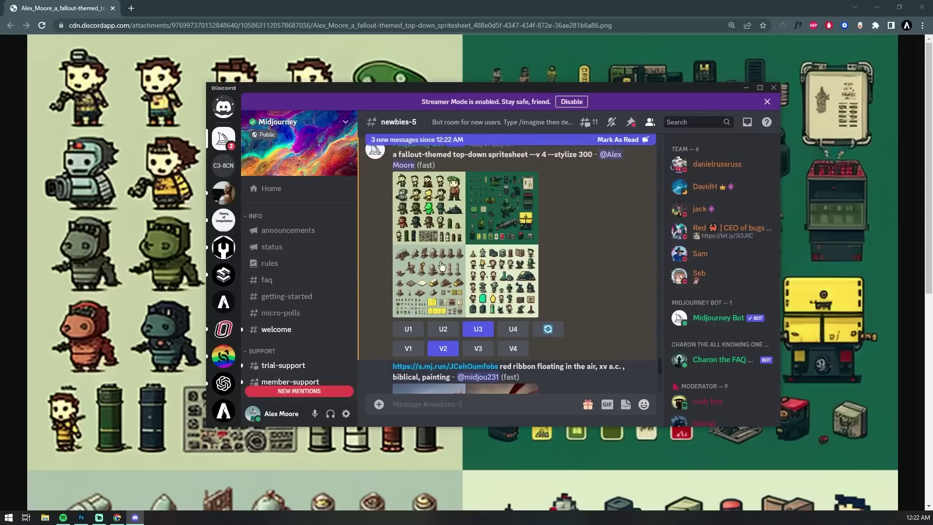
scroll(547, 290, "down", 5)
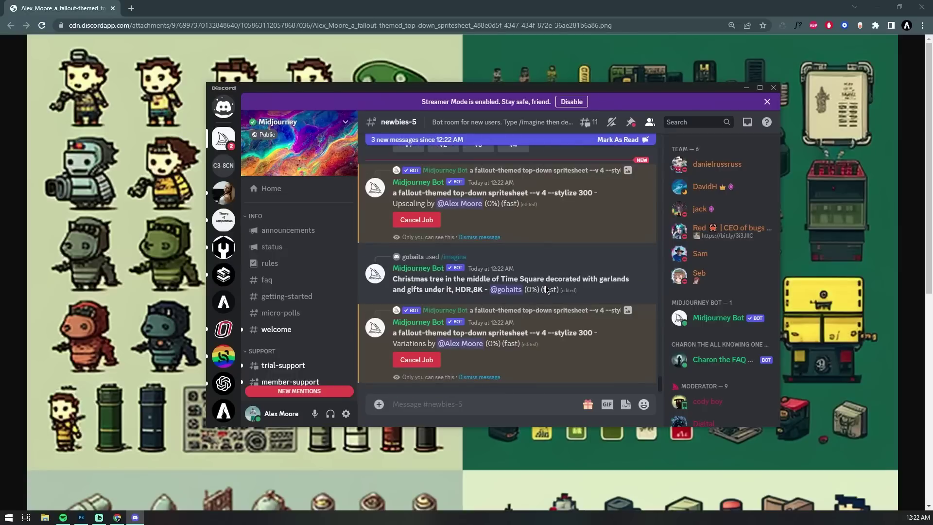
scroll(534, 315, "down", 4)
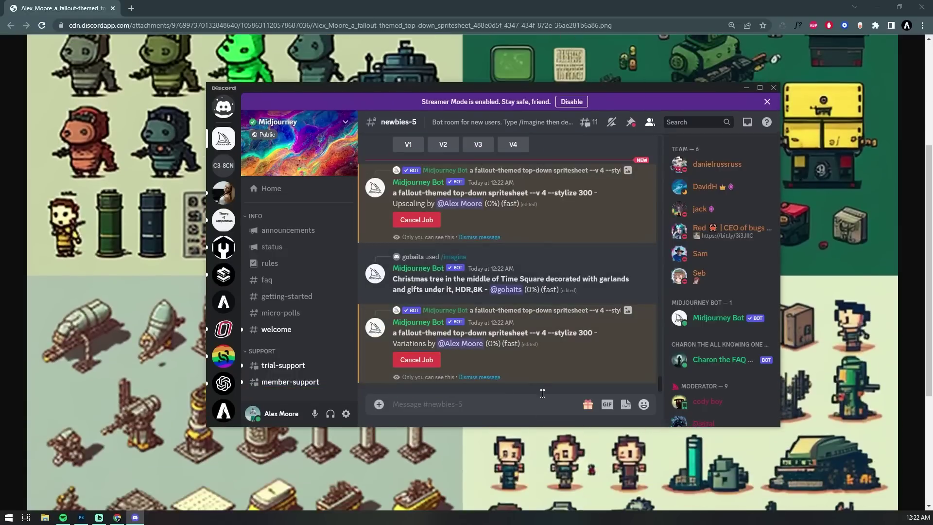
key("ctrl+w")
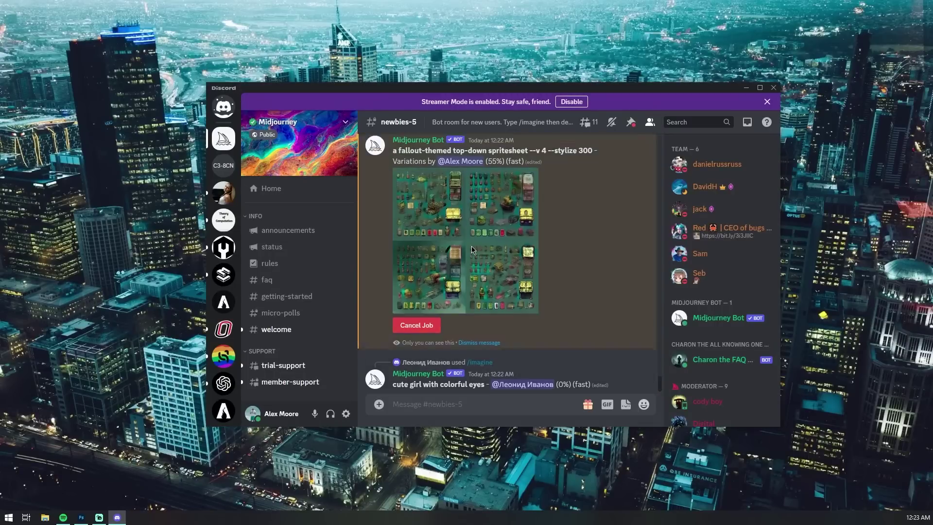
scroll(520, 243, "up", 1)
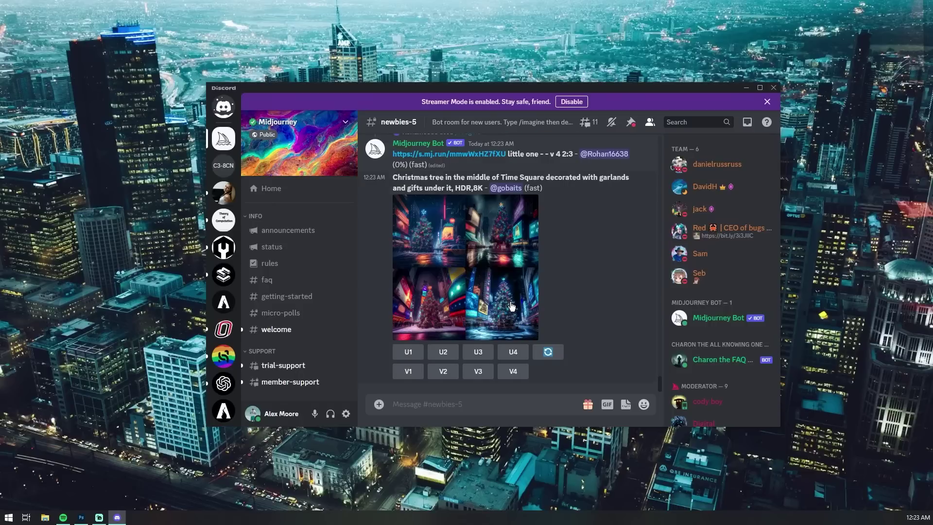
- Open the variation grid's original in Chrome, scroll through it, then close Chrome
left_click(490, 195)
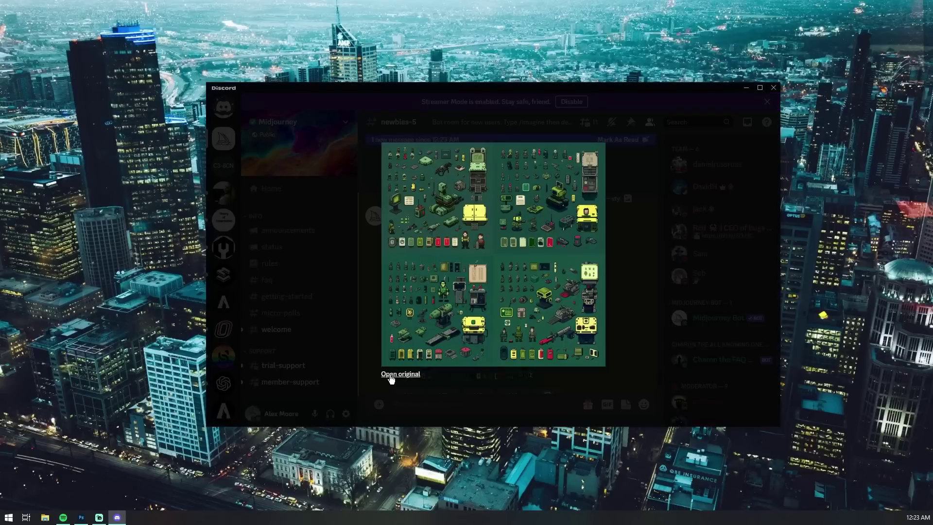
left_click(390, 377)
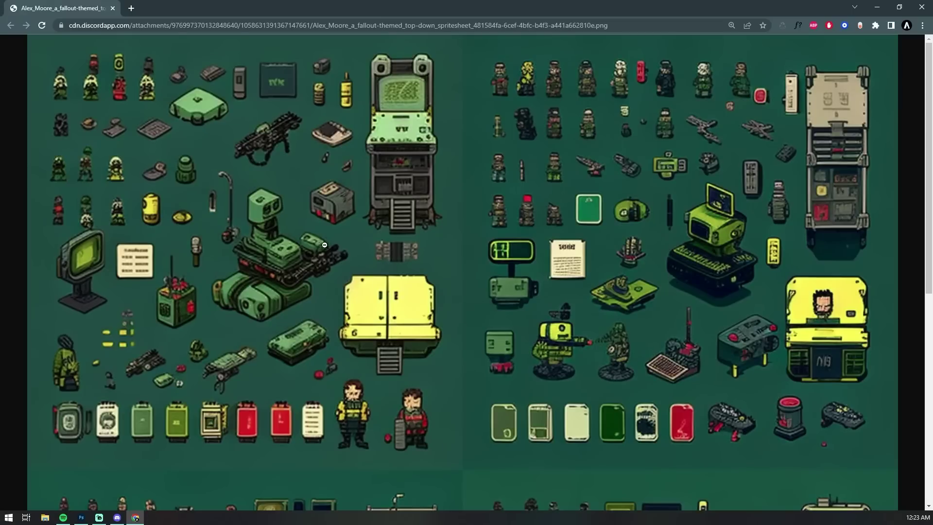
scroll(324, 244, "down", 8)
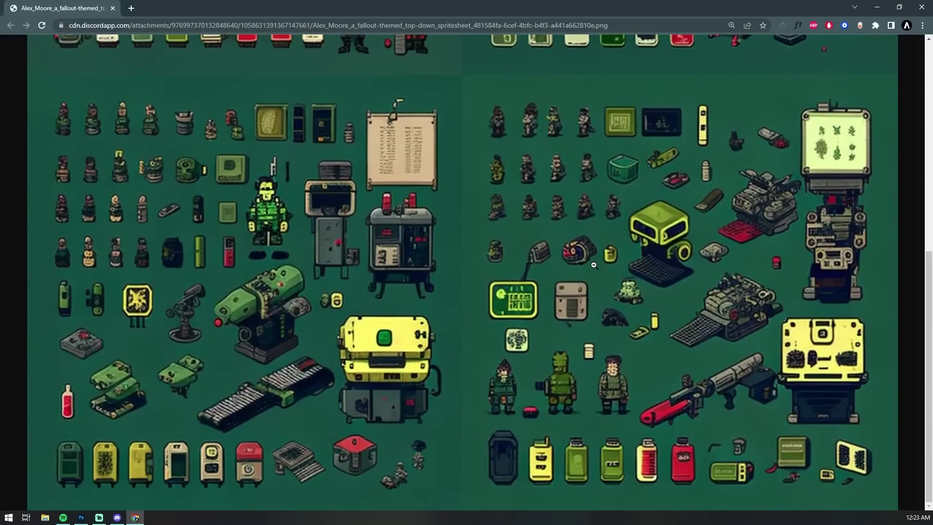
scroll(754, 402, "up", 8)
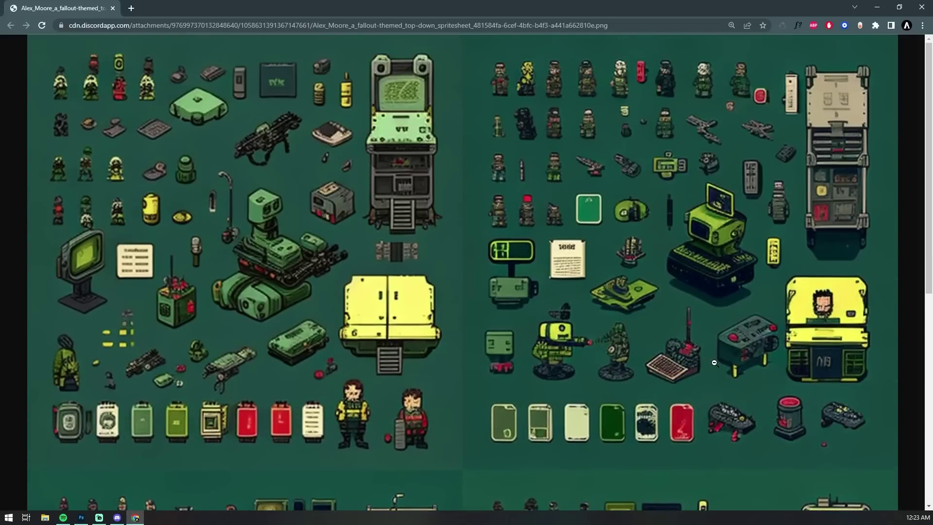
left_click(921, 7)
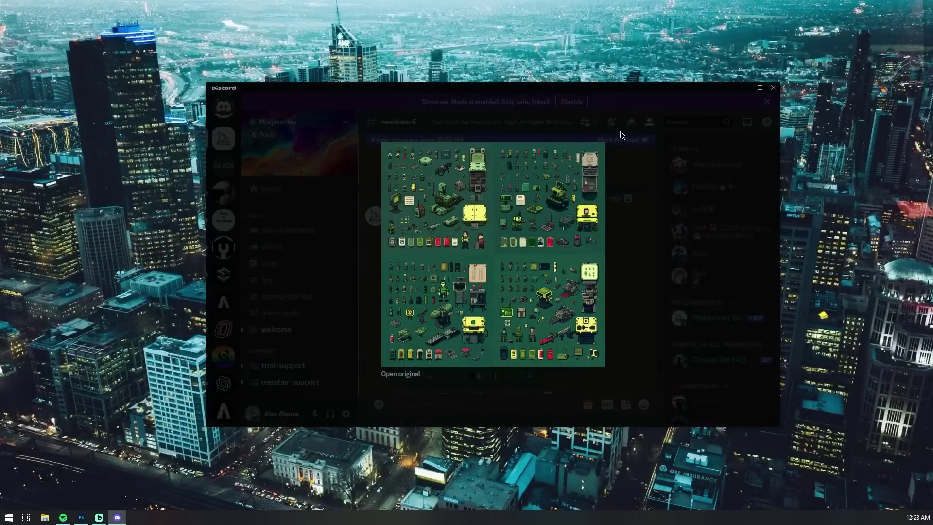
- Upscale all four variation images (U1–U4) and authorize the Midjourney website's Discord access
left_click(619, 250)
scroll(486, 272, "down", 3)
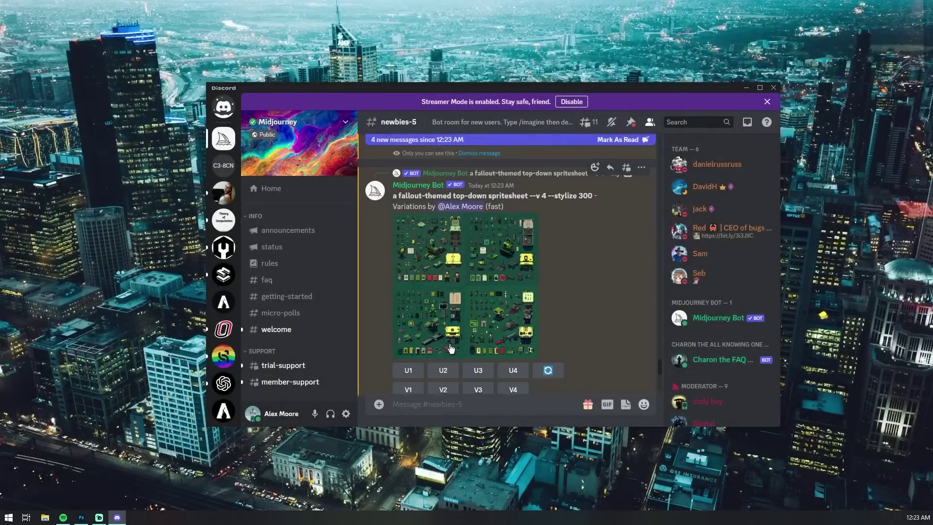
left_click(422, 298)
left_click(443, 299)
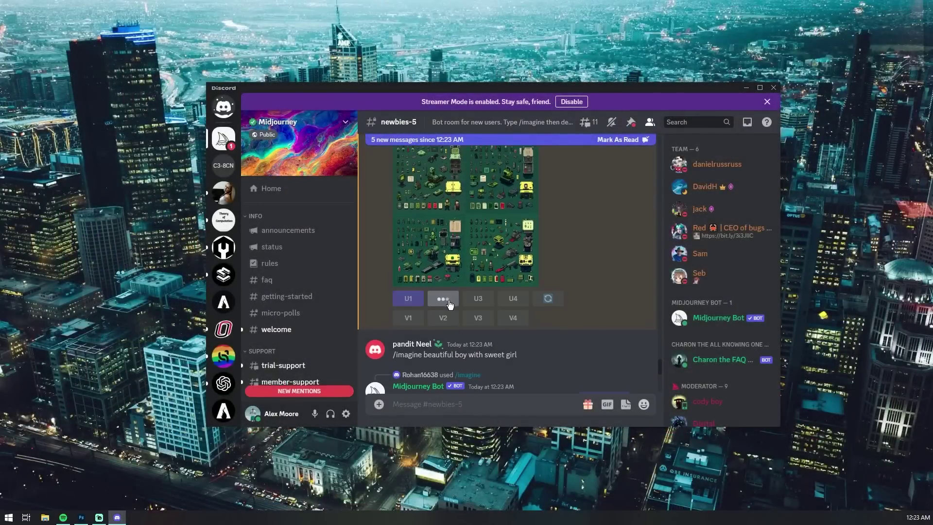
left_click(481, 302)
left_click(516, 302)
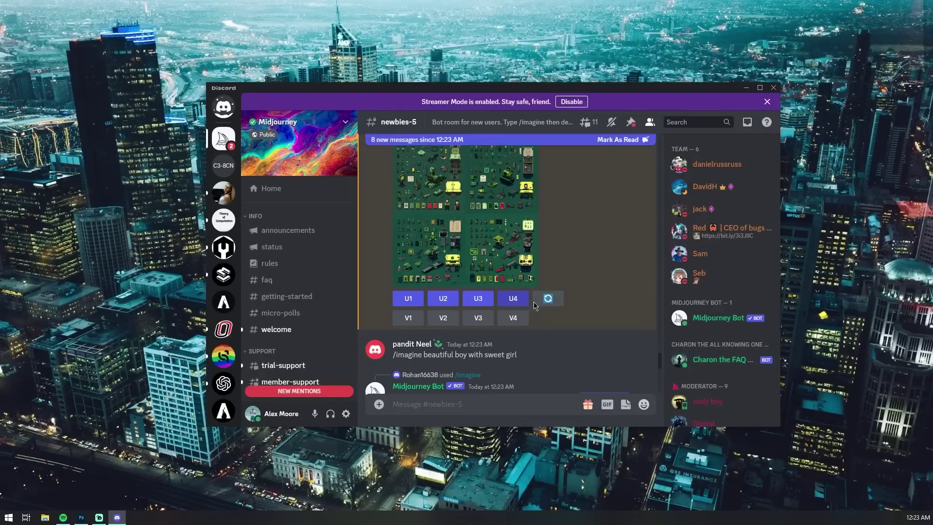
scroll(534, 307, "down", 3)
scroll(538, 308, "up", 4)
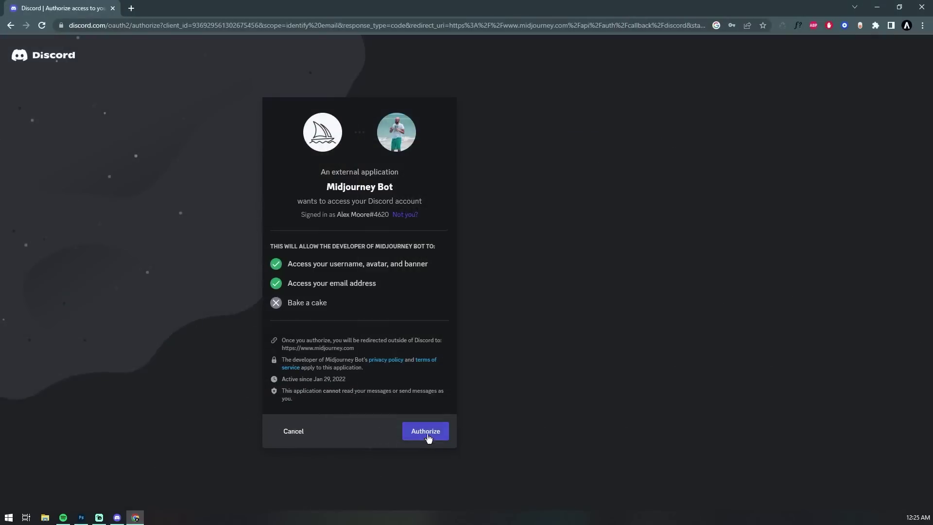
left_click(427, 432)
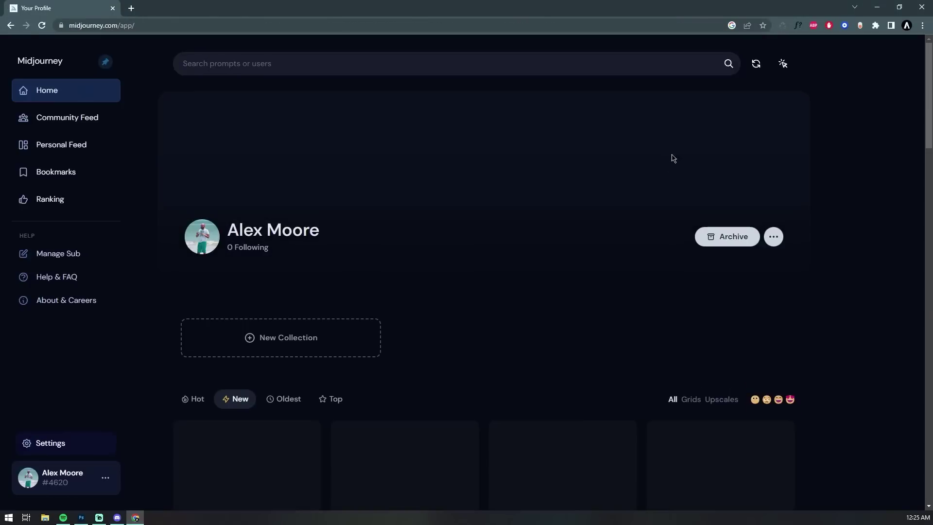
- Open the single fallout spritesheet image in the Midjourney website gallery
scroll(517, 189, "down", 3)
scroll(516, 191, "down", 1)
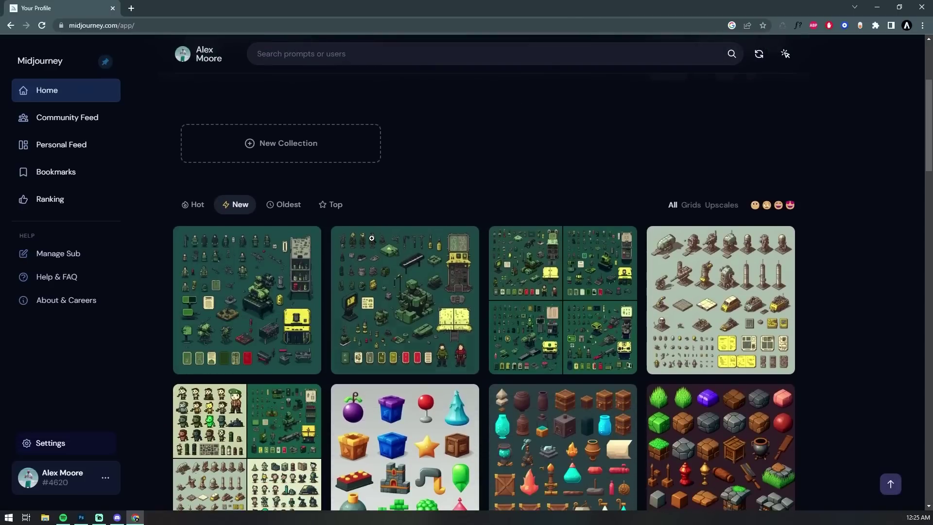
scroll(618, 289, "down", 1)
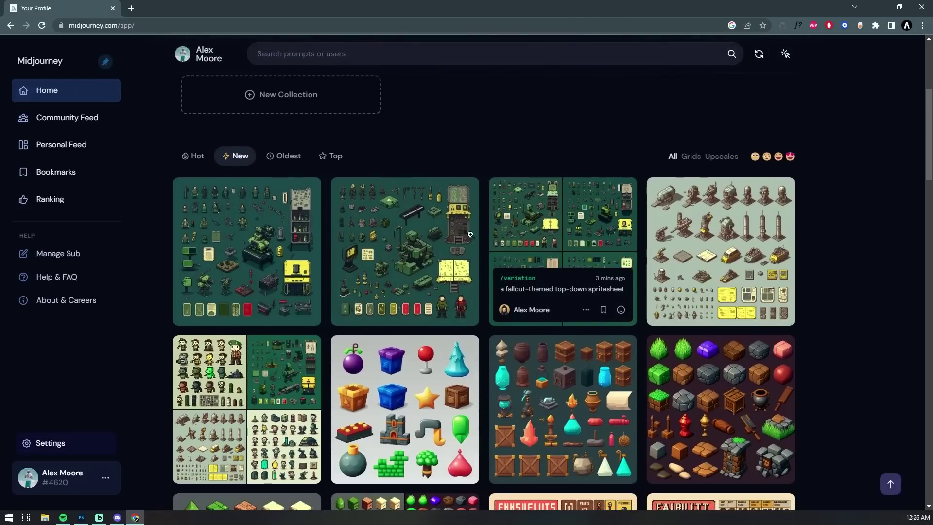
left_click(546, 217)
left_click(721, 244)
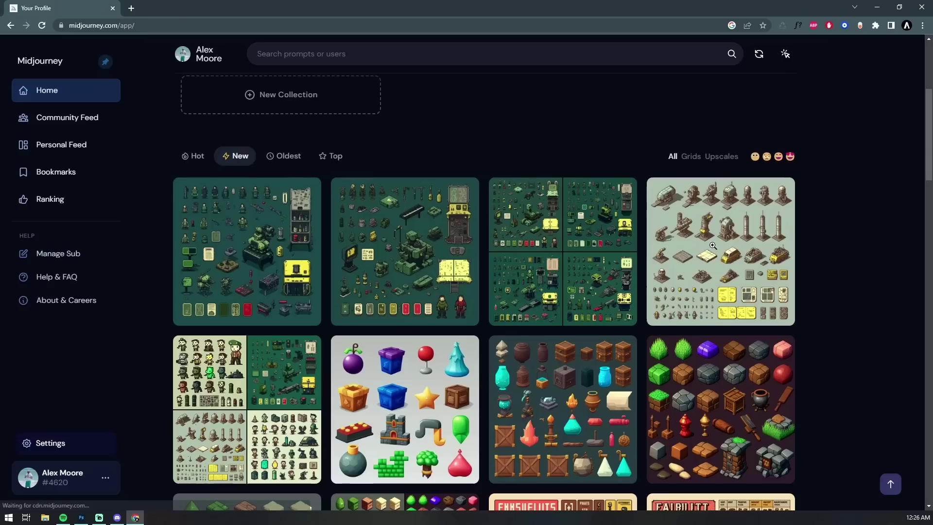
left_click(402, 246)
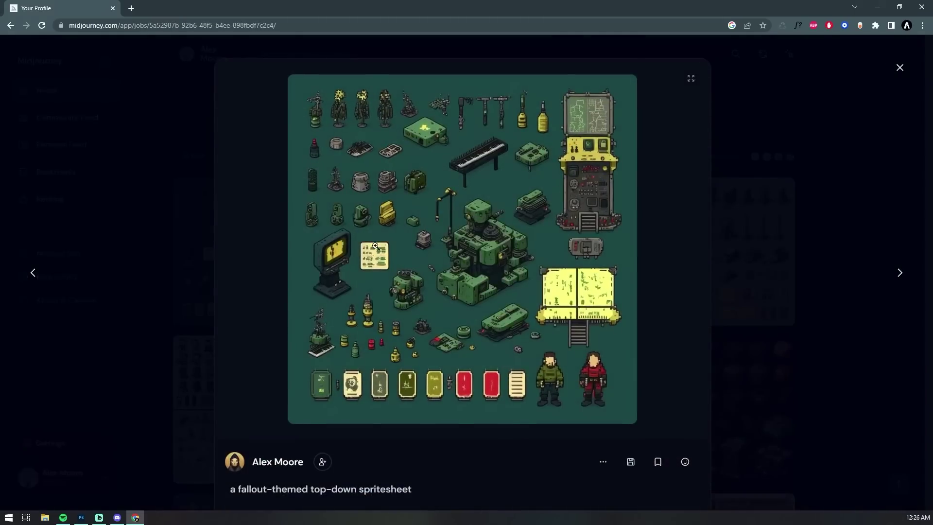
- Save the spritesheet image as a PNG and show it in the Downloads folder
left_click(603, 462)
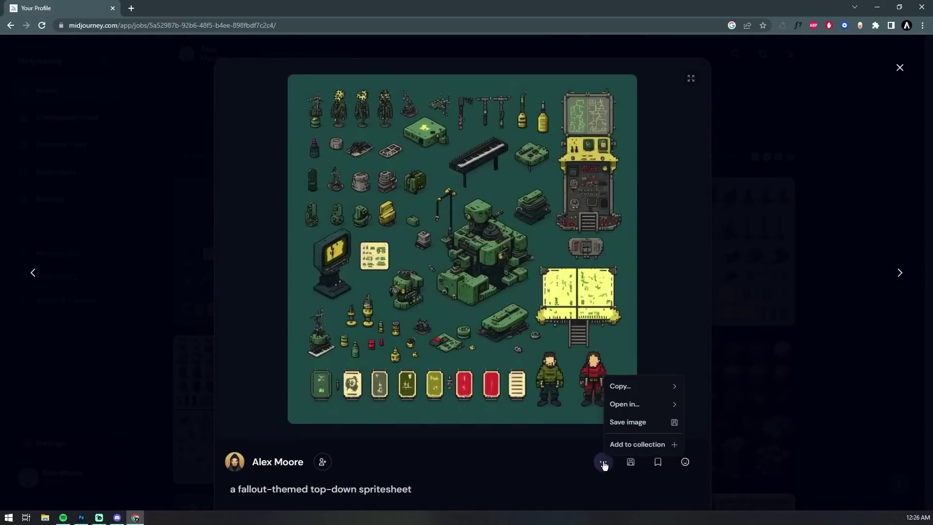
left_click(630, 423)
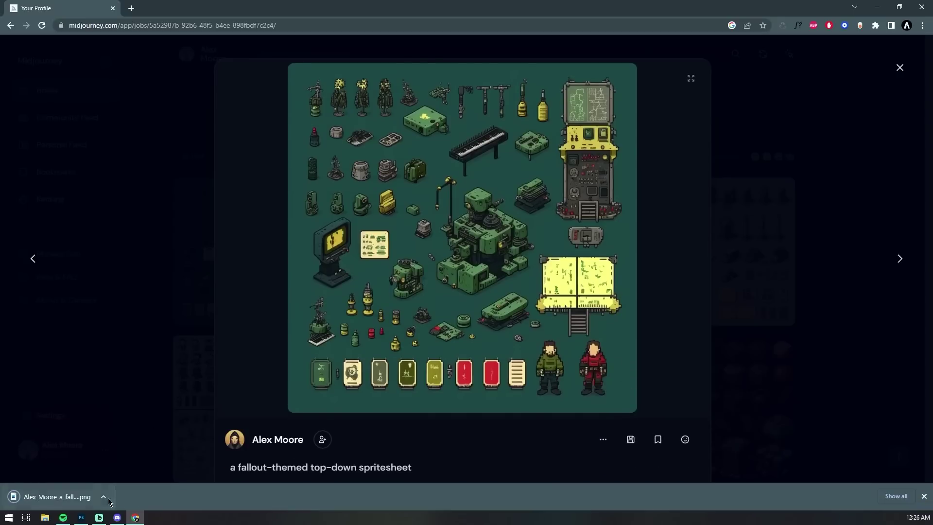
left_click(104, 496)
left_click(113, 467)
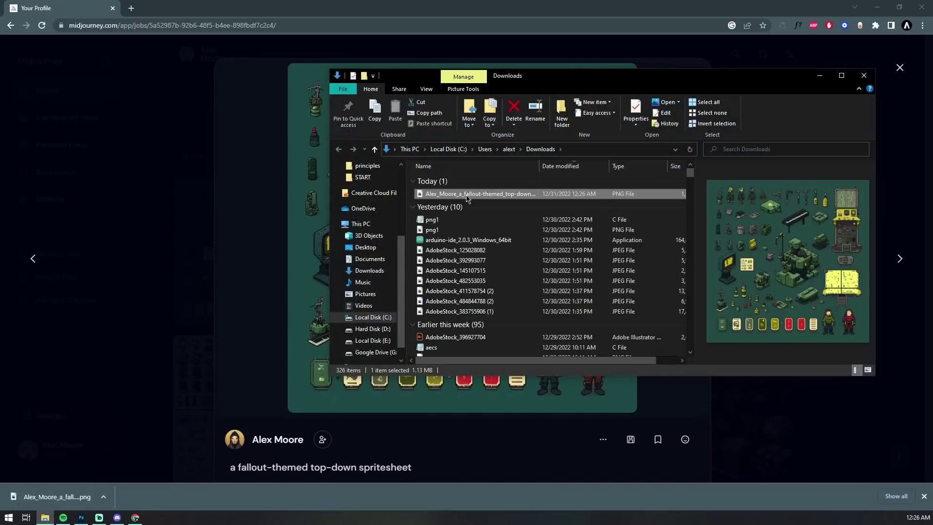
- Maximize Photoshop and place the fallout sprite sheet PNG onto the 1024×1024 canvas as a layer
right_click(466, 194)
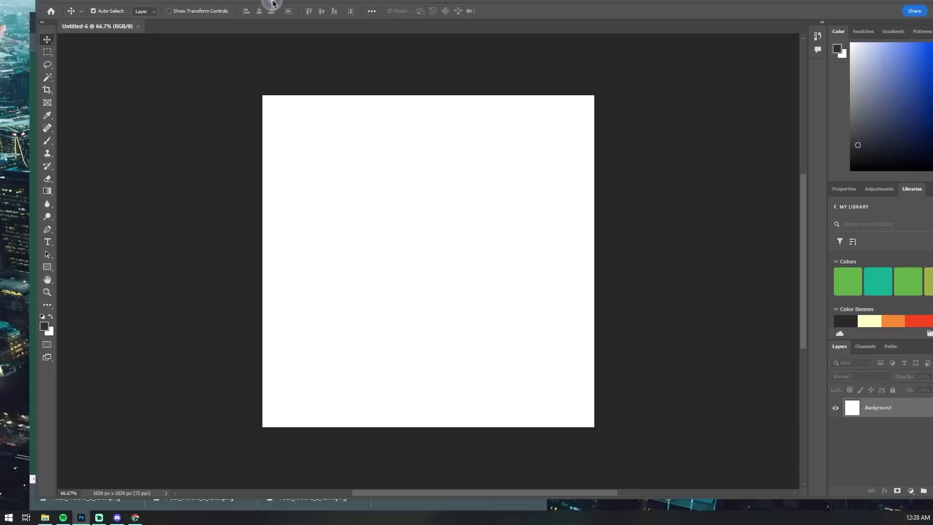
left_click_drag(274, 4, 273, 1)
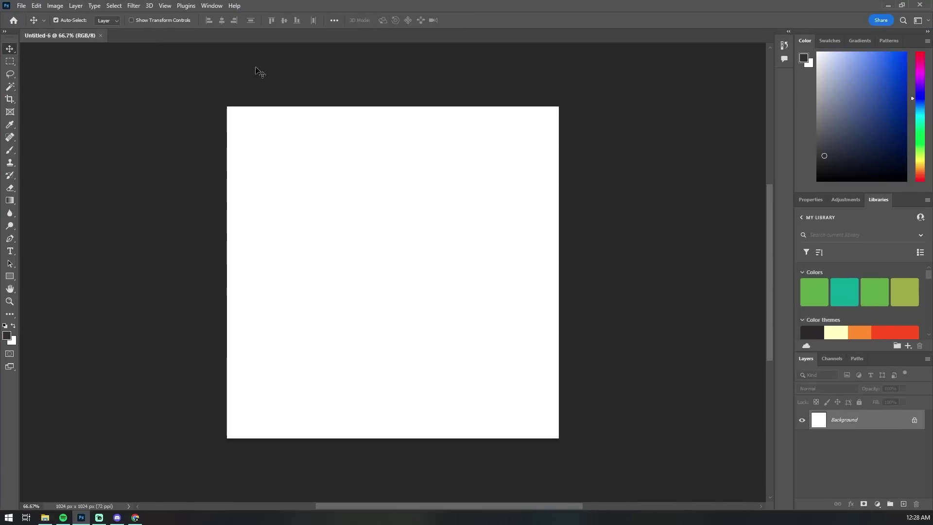
left_click(45, 517)
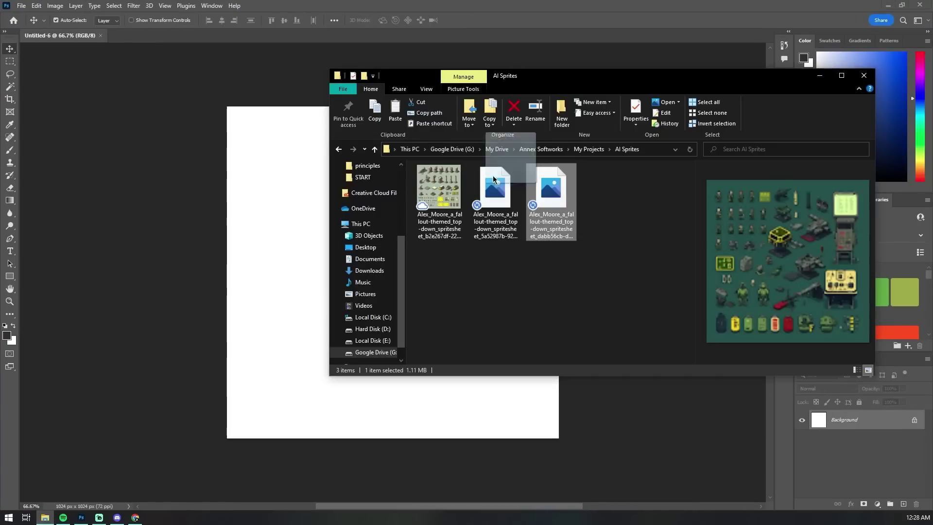
left_click_drag(506, 197, 266, 195)
key("Return")
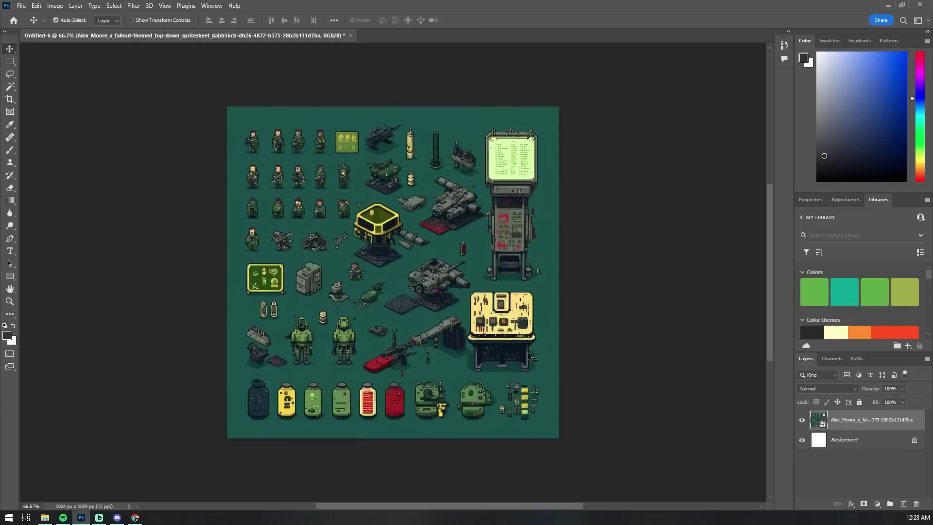
- Rasterize the placed sprite sheet layer and zoom in on the yellow-topped turret
right_click(866, 424)
left_click(758, 270)
key("m")
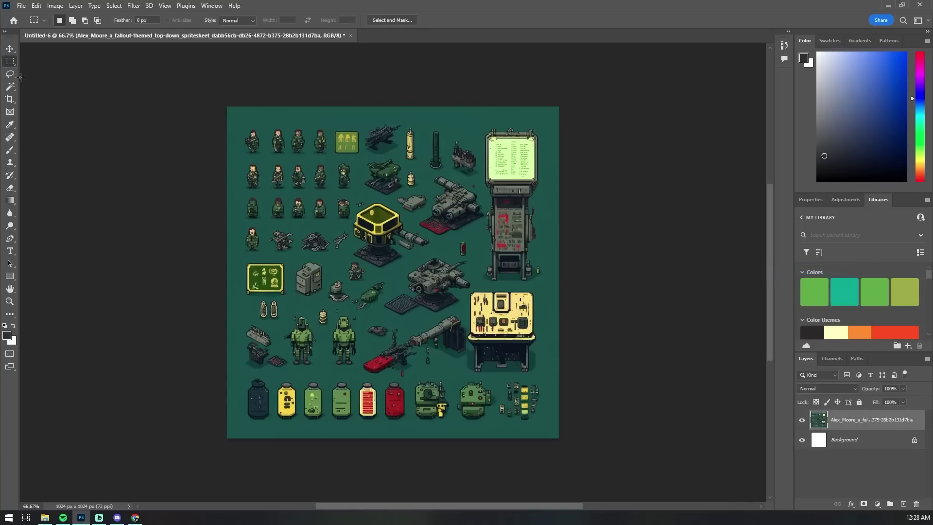
key("ctrl+plus")
key("ctrl+plus")
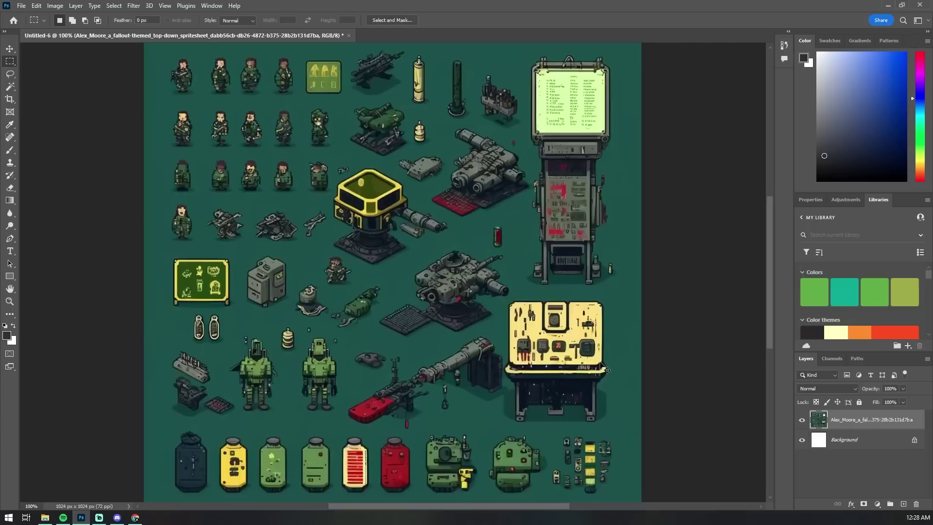
key("ctrl+plus")
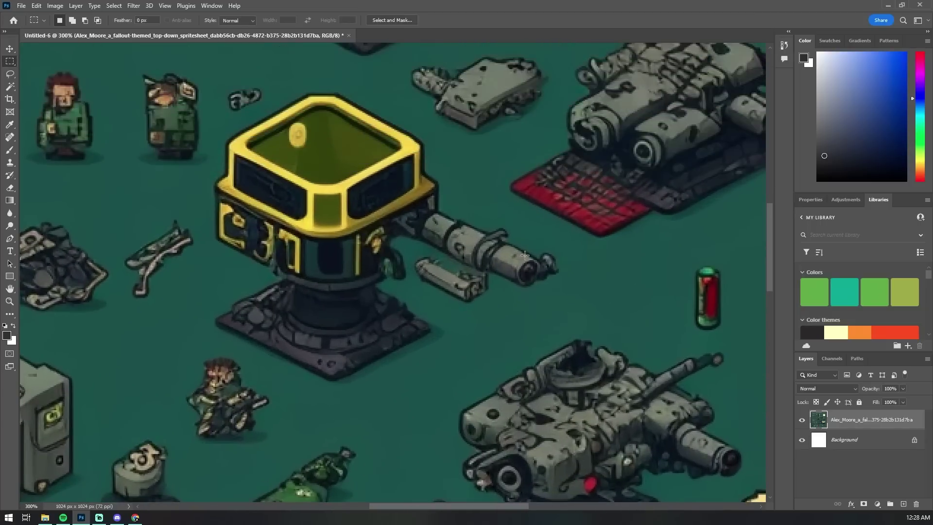
- Build a stepped rectangular marquee selection around the turret, then discard it
left_click_drag(574, 248, 205, 305)
key("shift")
left_click_drag(526, 249, 411, 375)
left_click_drag(396, 370, 289, 402)
left_click_drag(545, 272, 209, 227)
left_click_drag(497, 243, 208, 201)
left_click_drag(461, 213, 209, 165)
left_click_drag(443, 175, 221, 130)
key("ctrl+d")
mouse_move(12, 87)
left_mouse_down()
mouse_move(54, 99)
mouse_move(57, 87)
left_mouse_up()
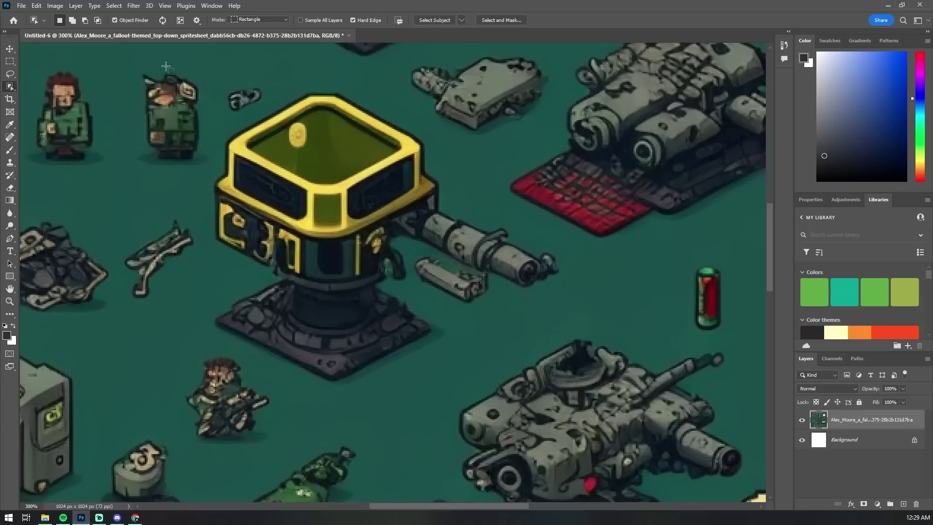
- Select the yellow turret with the Object Selection tool and copy it
left_click_drag(155, 64, 588, 411)
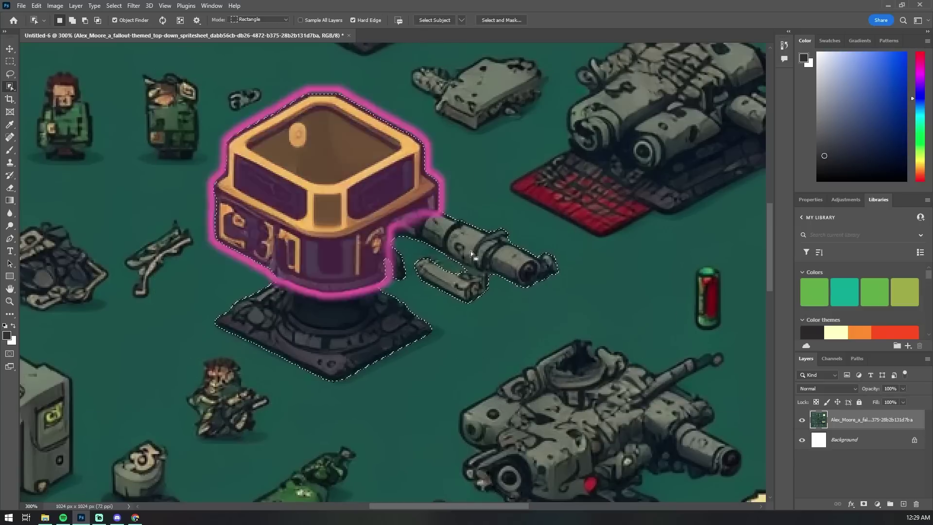
key("n")
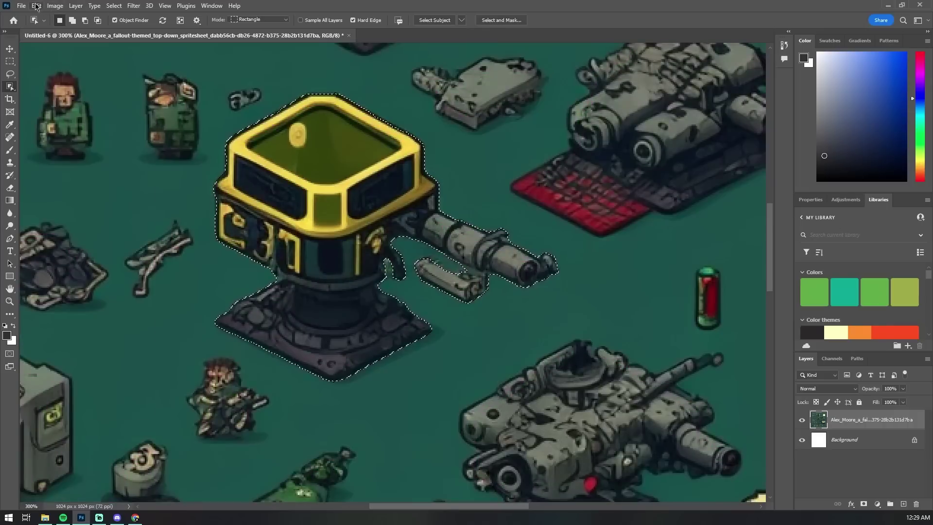
left_click(37, 6)
left_click(59, 72)
- Paste the turret into a new 240×201 document and hide its white Background layer
left_click(25, 7)
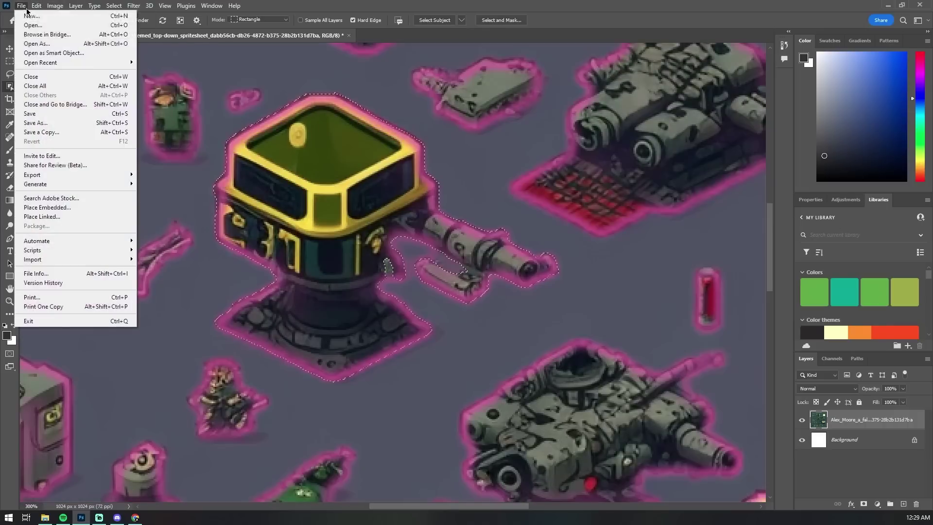
left_click(46, 19)
key("Return")
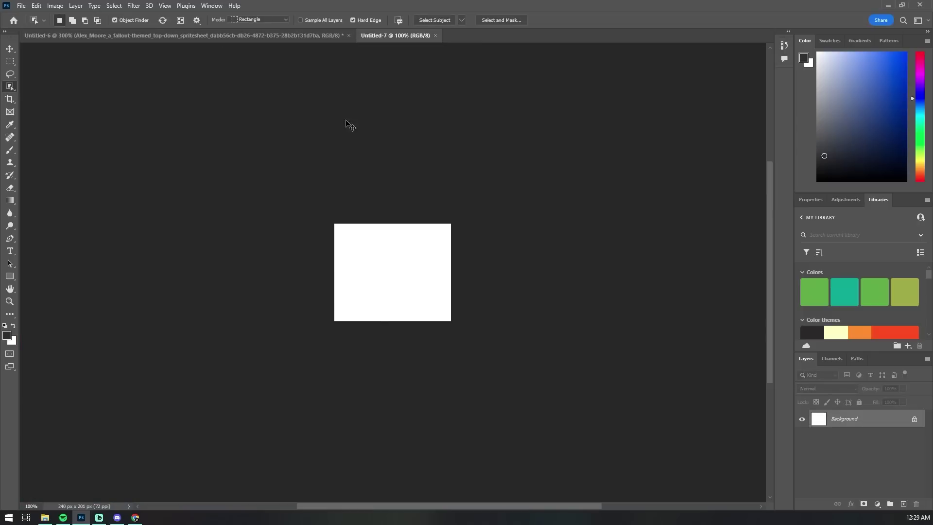
key("ctrl+v")
left_click(801, 436)
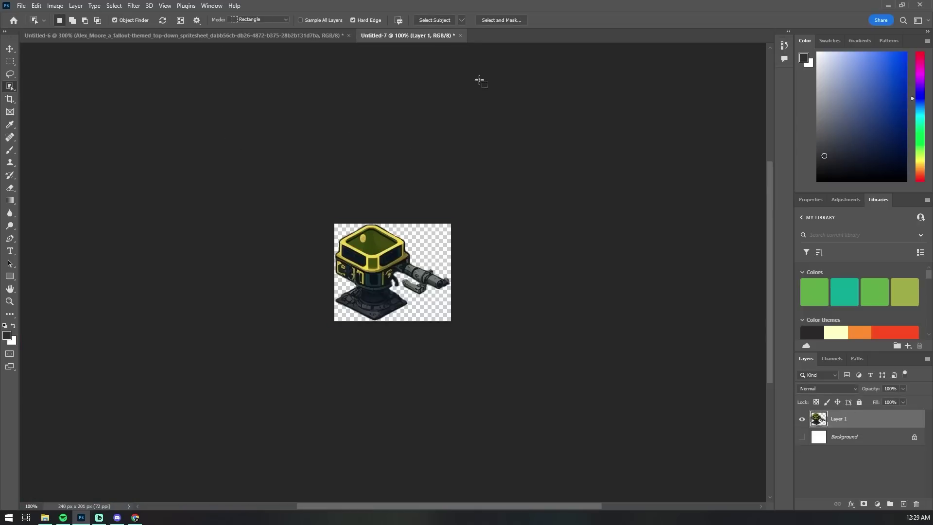
- Paste the terminal and the green armoured soldier sprites into their own new documents, the soldier's 77×155 px
left_click(192, 37)
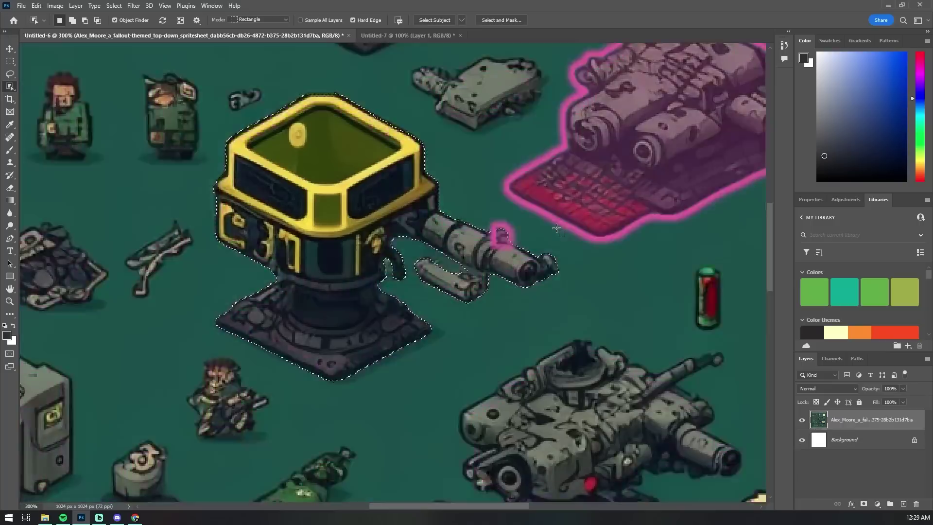
scroll(603, 213, "down", 3)
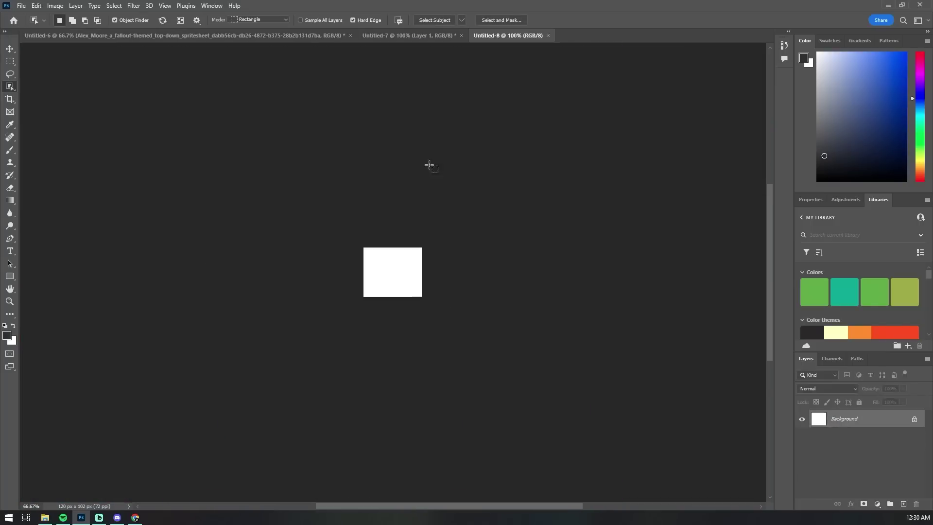
key("ctrl+shift+Tab")
key("ctrl+shift+Tab")
key("ctrl+shift+Tab")
key("ctrl+shift+Tab")
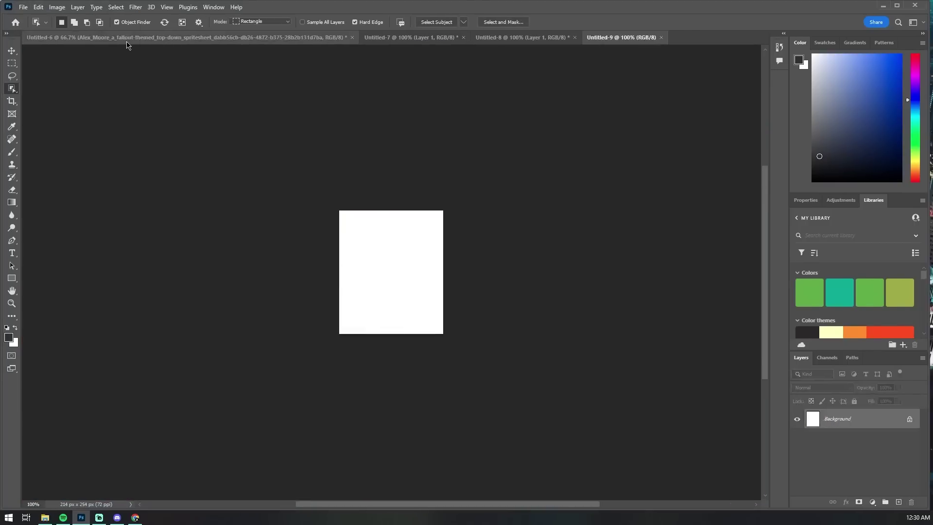
key("ctrl+v")
key("ctrl+Tab")
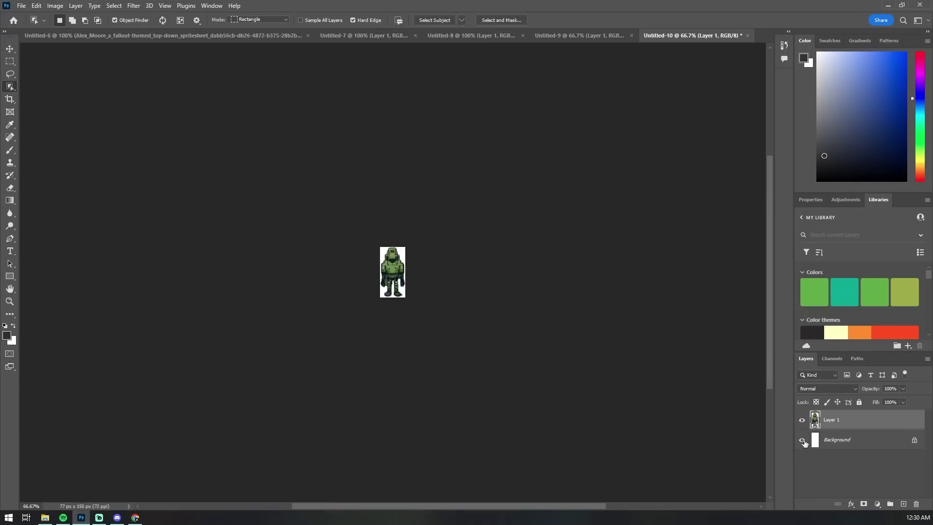
- Hide the soldier's white background, then send the 'Sherlock Holmes -themed mysterious video game spritesheet' prompt
left_click(803, 440)
key("ctrl+1")
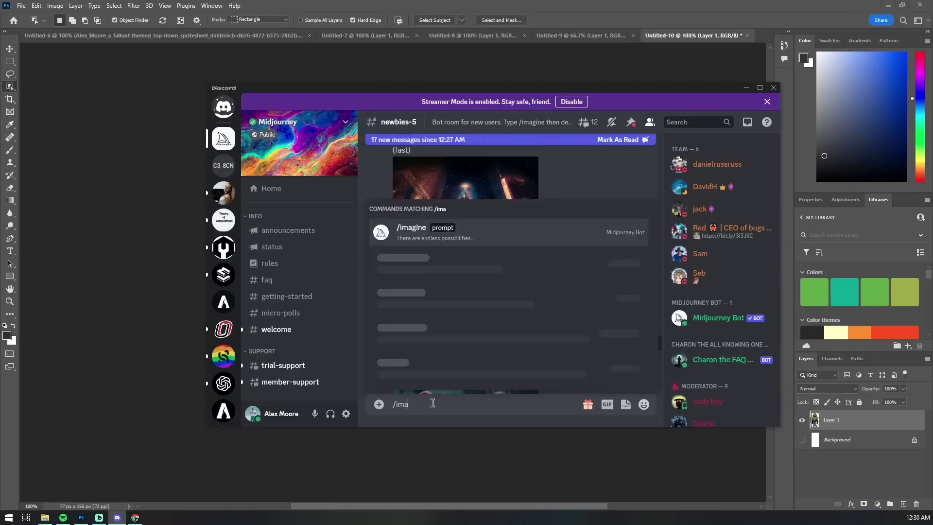
type("Sherlock Holmes -themed myst")
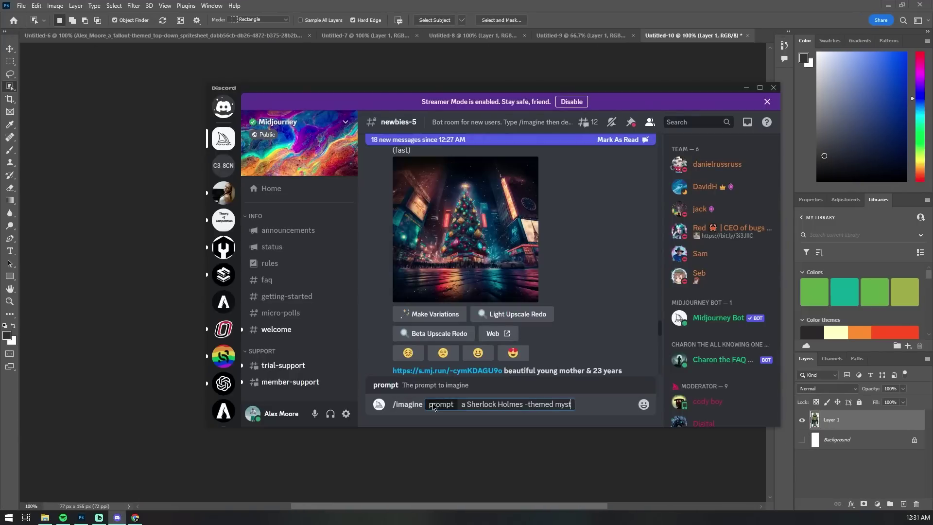
type("erious video game spritesheet --v 4 --stylize 6")
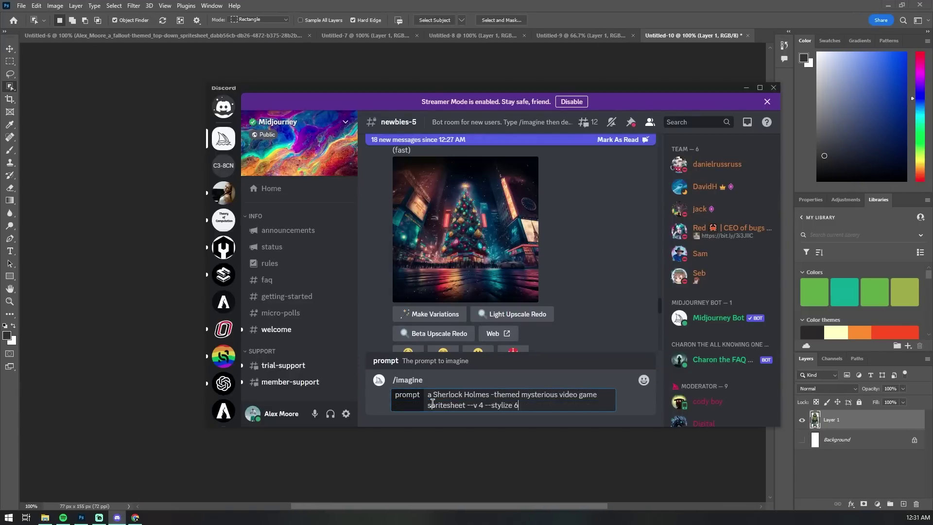
key("Return")
- Resend the prompt as '/imagine sherlock holmes themed video game spritesheet'
type("/imagine")
key("Tab")
type("sherlock holmes themed ")
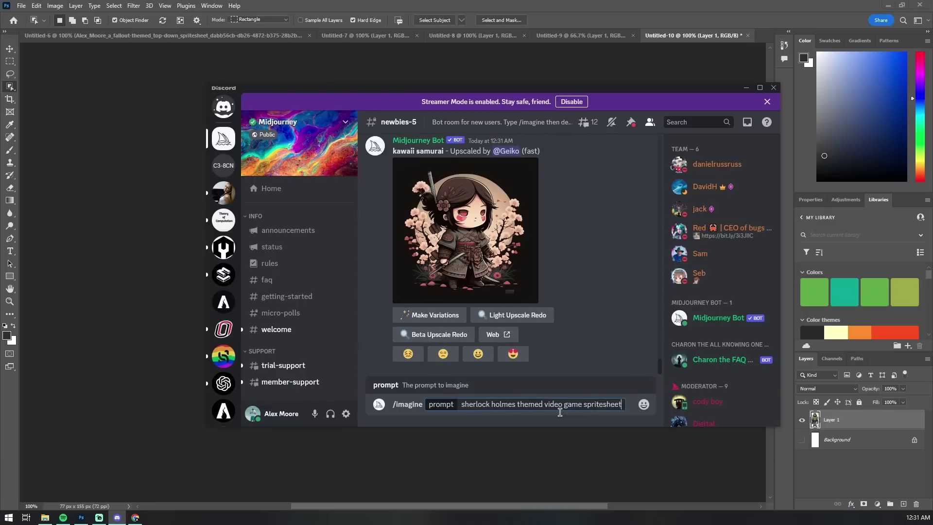
type("video game spritesheet")
key("Return")
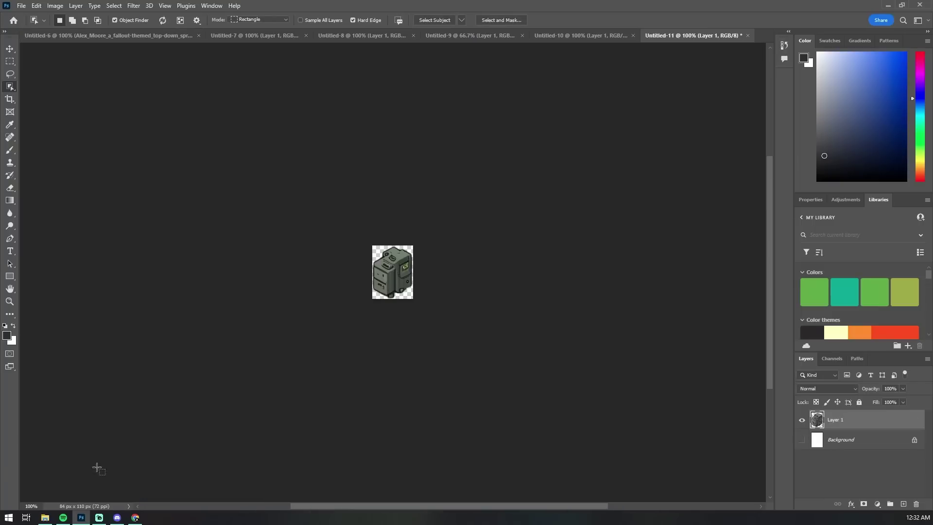
- Fill the sprite document's background with a custom dark colour
left_click(37, 5)
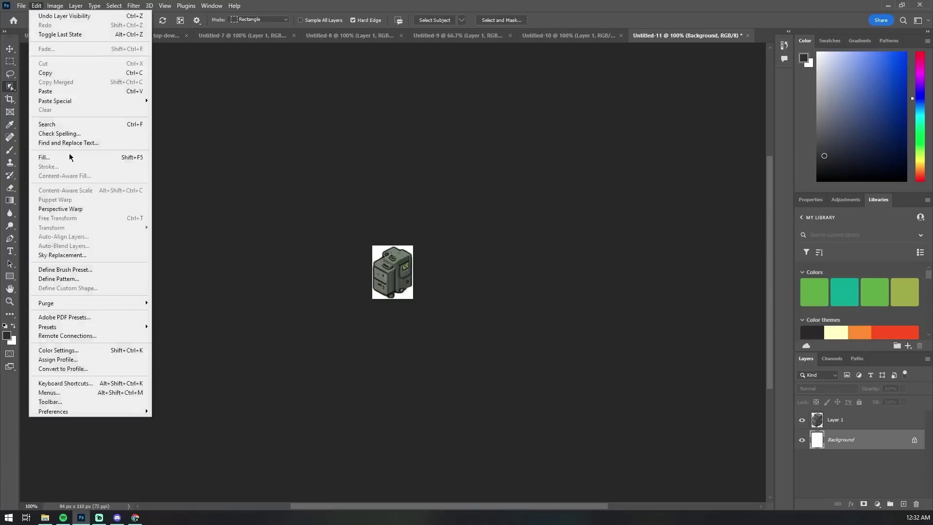
left_click(69, 157)
left_click(499, 112)
left_click(416, 183)
left_click(118, 517)
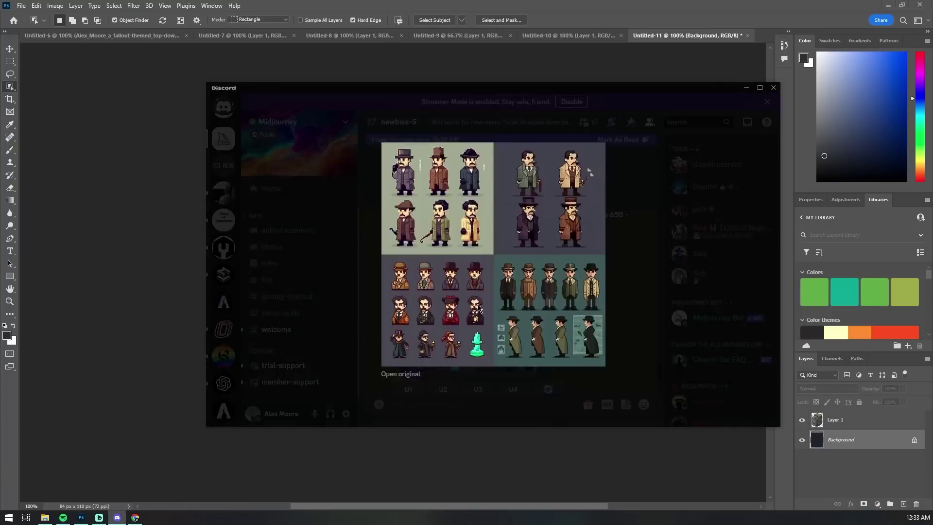
- Submit '/imagine roller coaster tycoon 2 themed video game building spritesheet --v 4' to Midjourney
left_click(400, 373)
scroll(466, 243, "up", 5)
left_click(117, 517)
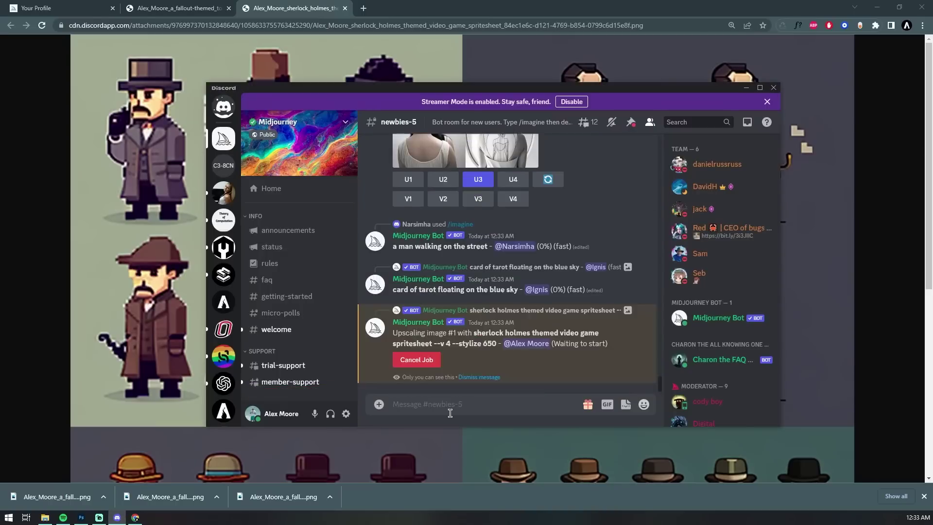
type("/imagine roller coaster tycoon 2 themed video game building spritesheet --v 4")
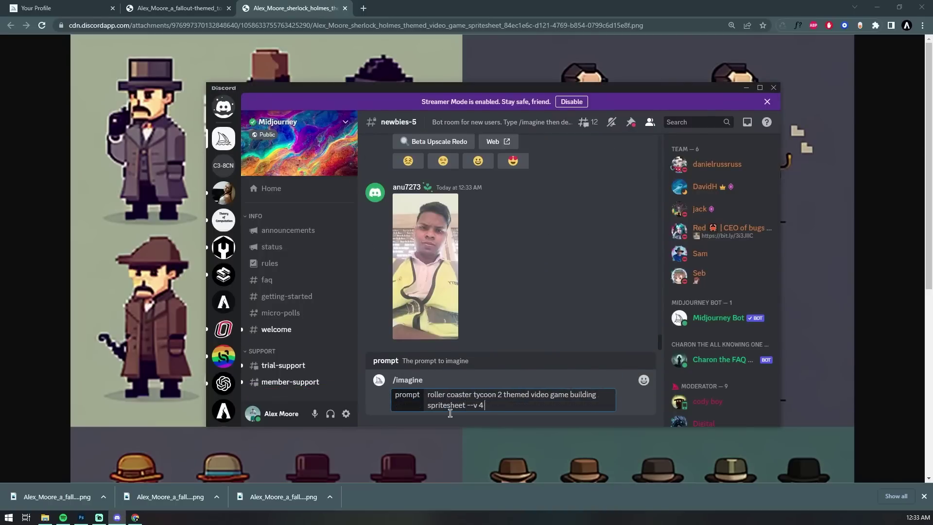
key("Return")
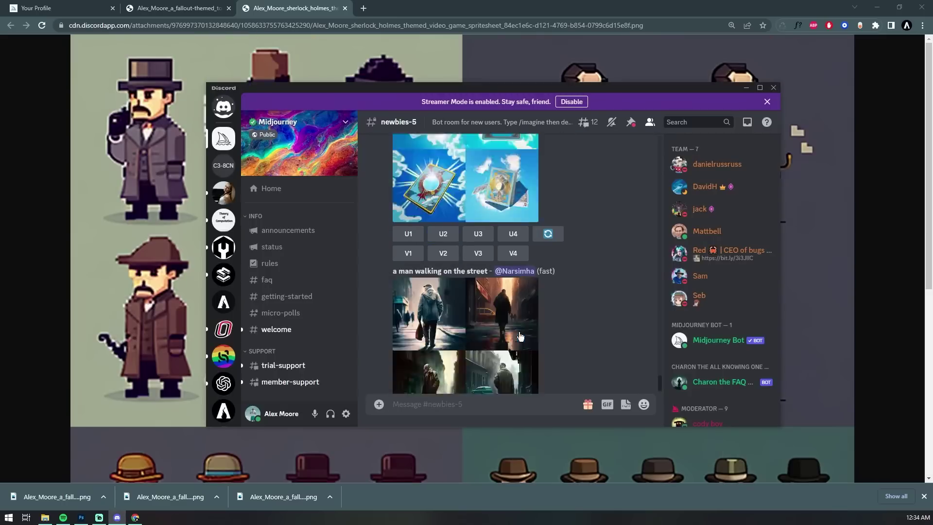
left_click(82, 518)
- Open the fallout spritesheet and put the yellow tank into a new black-backed document
left_click(63, 78)
left_click(43, 414)
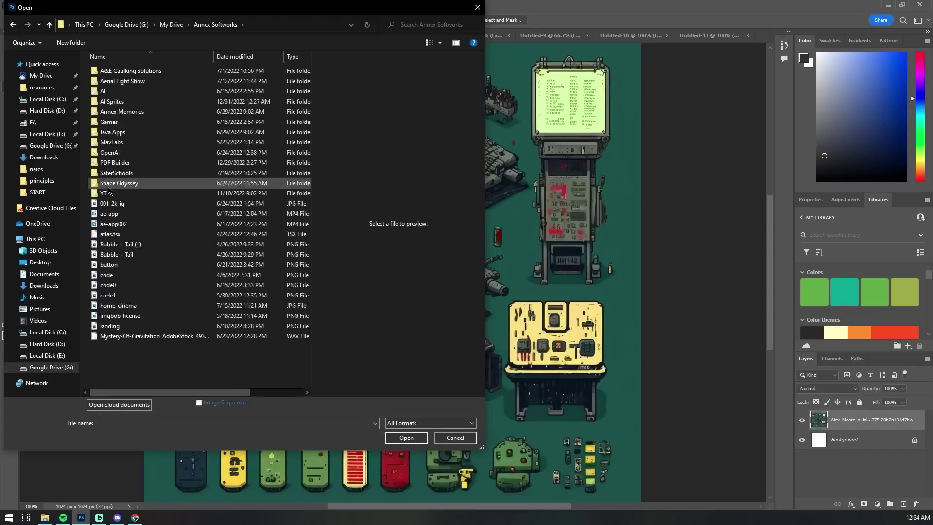
double_click(243, 183)
key("F2")
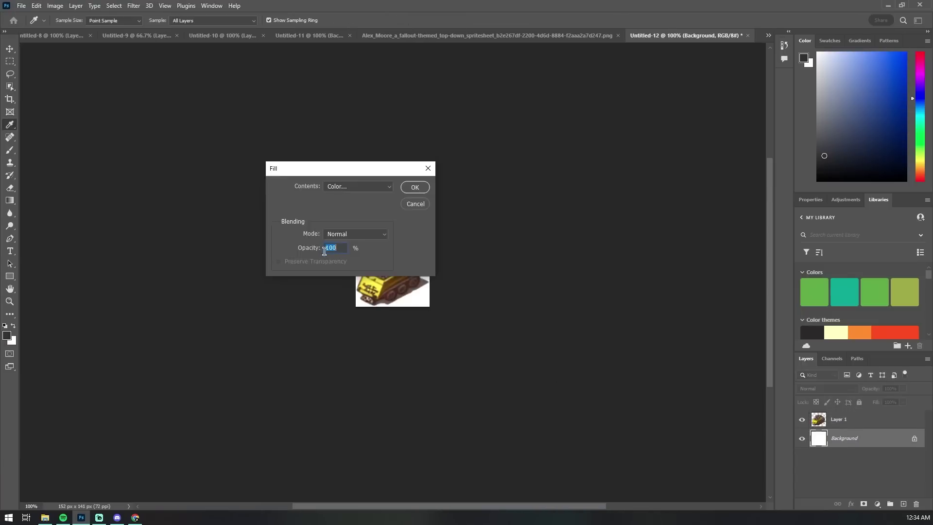
key("Return")
- Erase stray pixels around the tank's edges on its own layer
left_click(896, 412)
key("ctrl+d")
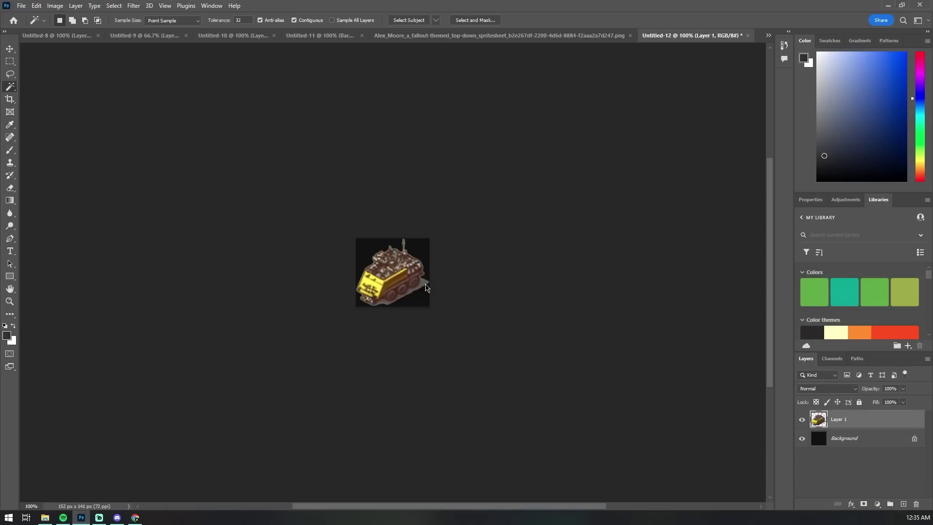
key("e")
key("ctrl+plus")
key("ctrl+plus")
key("ctrl+plus")
key("ctrl+plus")
right_click(552, 334)
key("Escape")
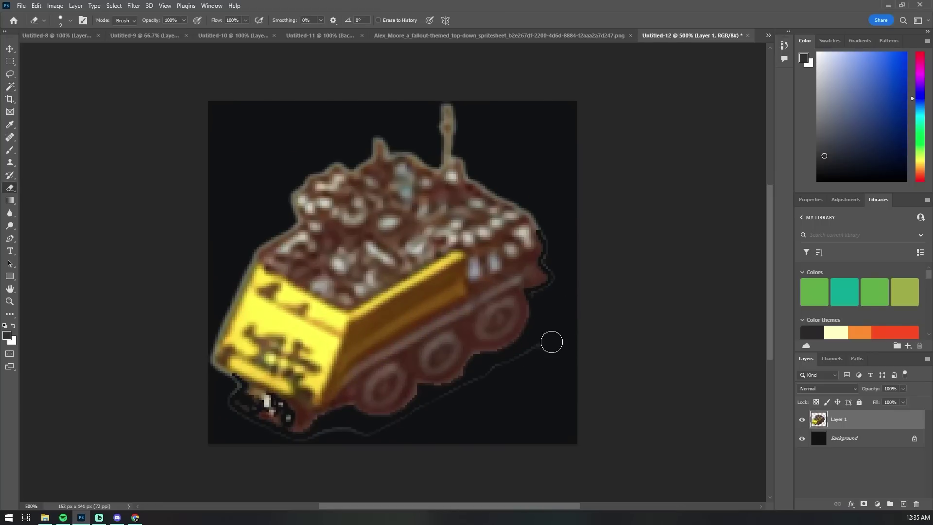
key("ctrl+minus")
key("ctrl+minus")
key("ctrl+minus")
key("ctrl+minus")
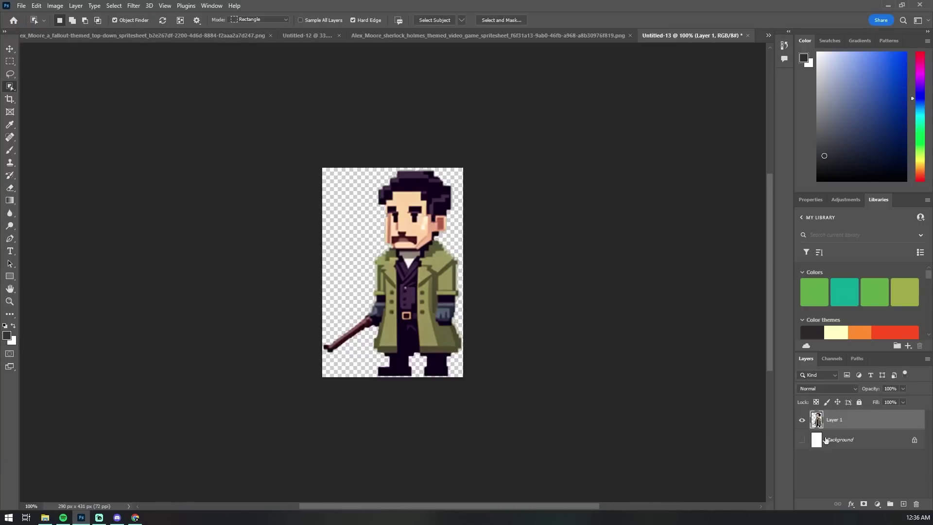
- Fill the detective document's background black and give the detective layer a Stroke outline
left_click(824, 440)
key("shift+F5")
key("Return")
right_click(874, 419)
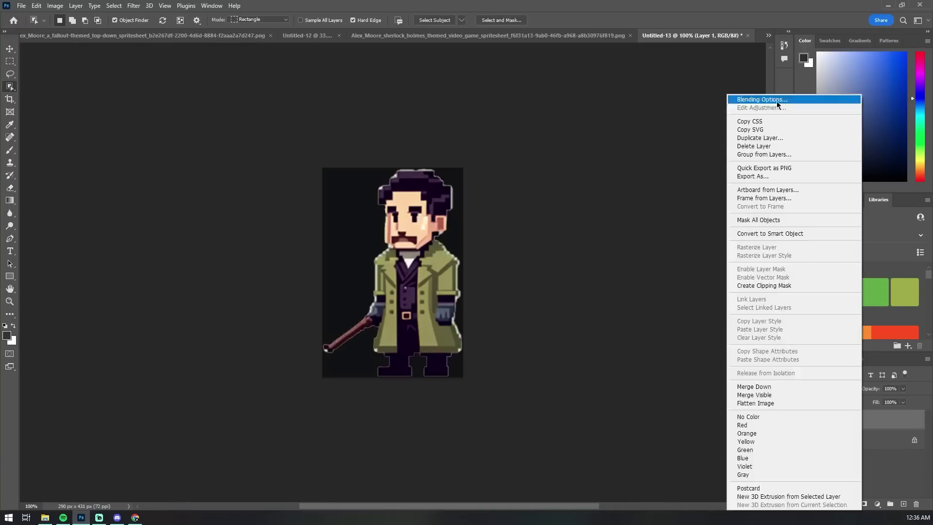
left_click(758, 97)
left_click(543, 139)
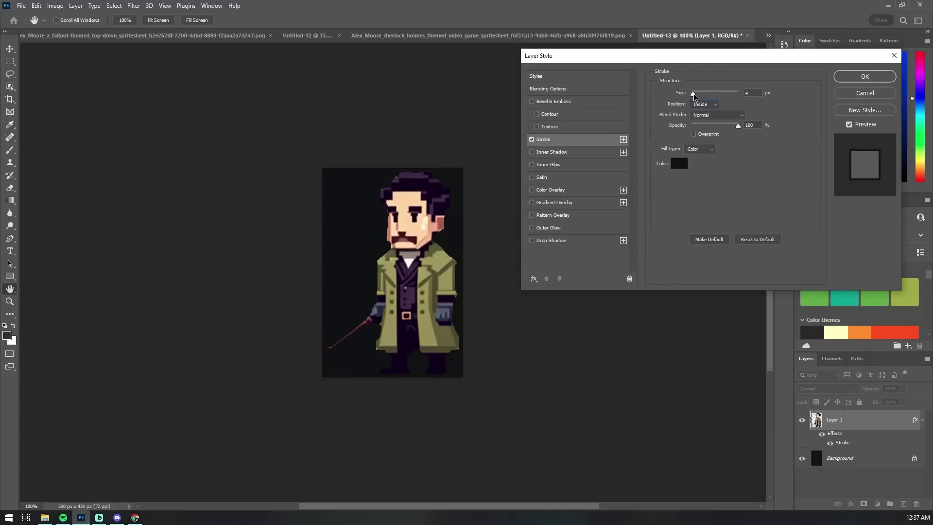
key("Return")
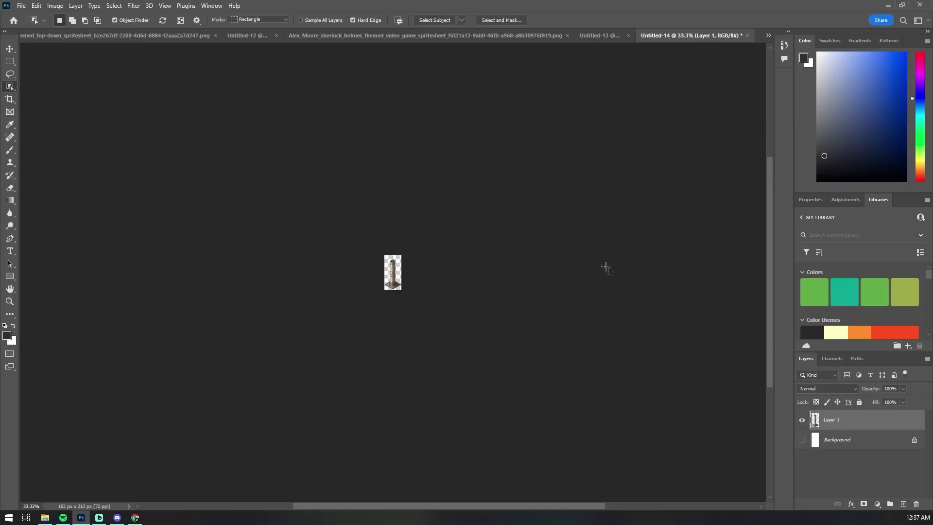
- In Midjourney, preview the roller coaster spritesheet results and upscale the fourth image
left_click(117, 517)
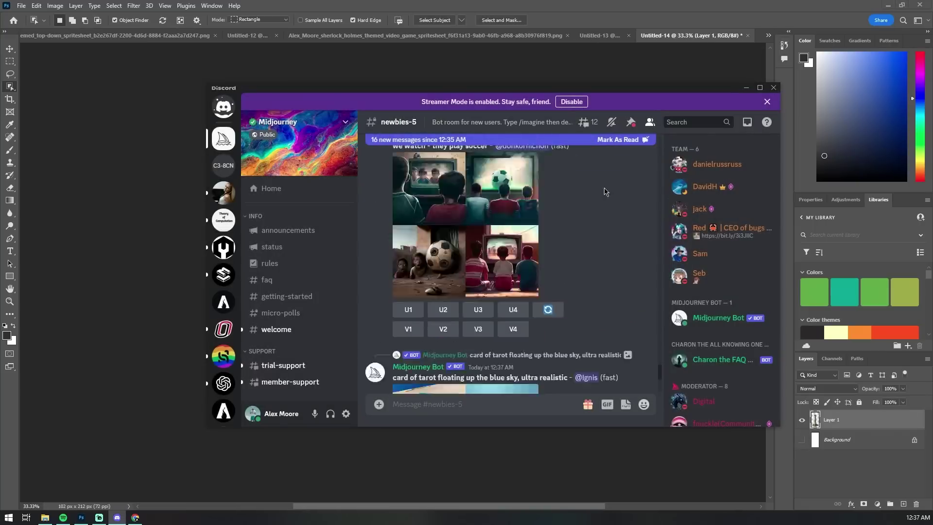
left_click(485, 272)
left_click(641, 227)
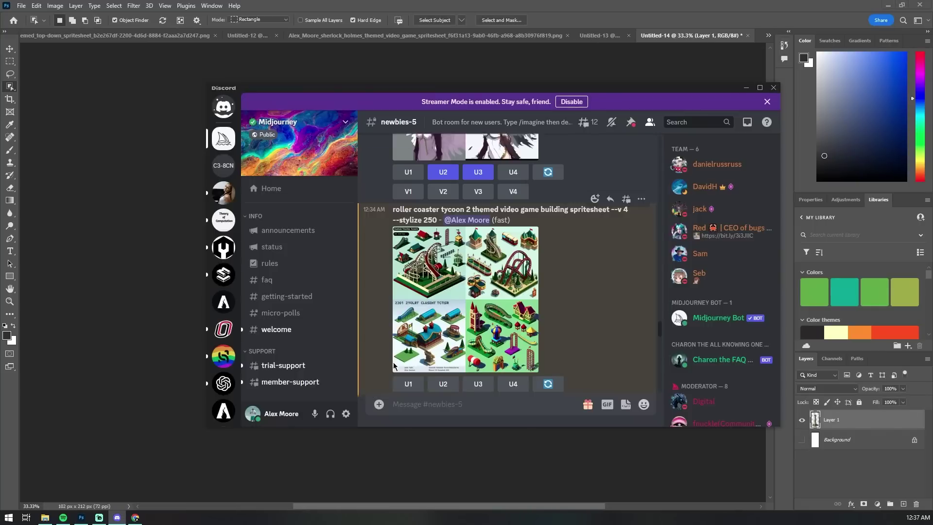
left_click(511, 384)
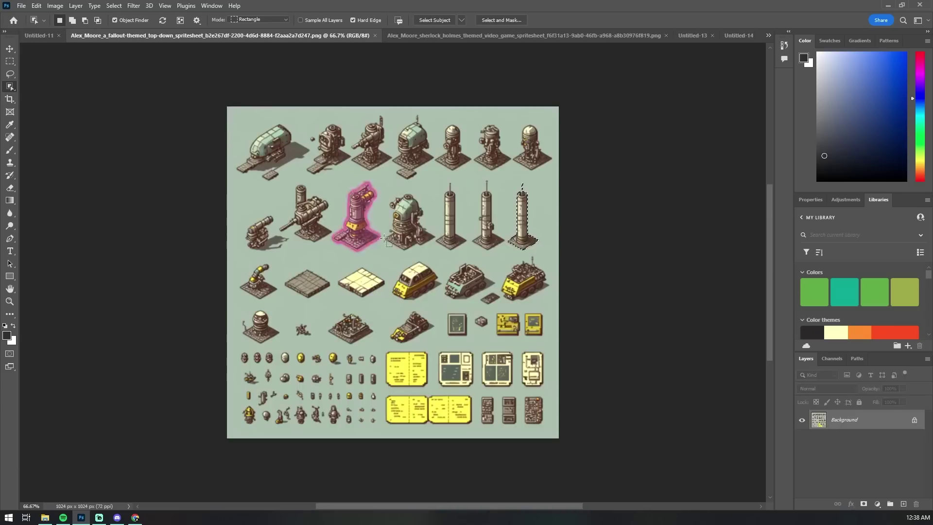
- Paste the copied sprite into a new 159×179 document, then select the top-right yellow tower
key("ctrl+n")
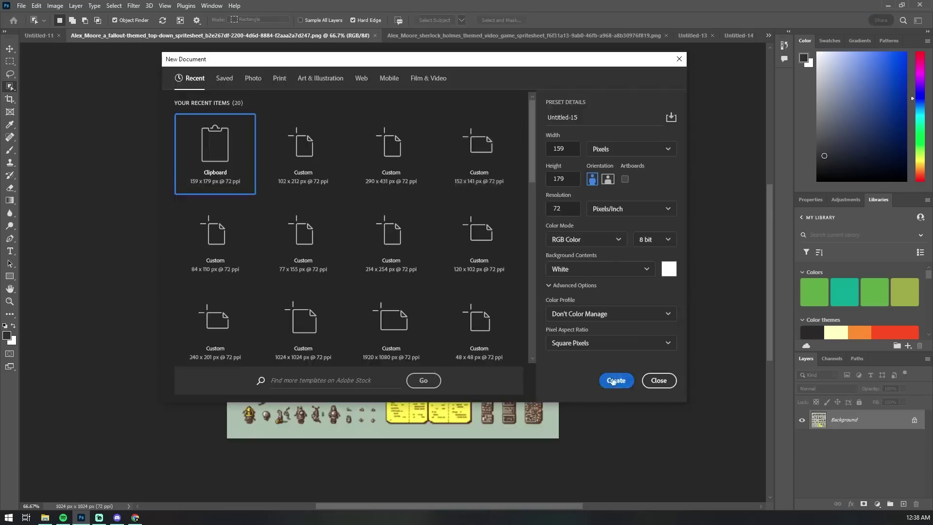
left_click(615, 380)
key("ctrl+v")
key("ctrl+plus")
key("ctrl+plus")
key("ctrl+plus")
key("ctrl+plus")
key("ctrl+plus")
key("ctrl+plus")
key("ctrl+plus")
key("ctrl+minus")
key("ctrl+minus")
key("ctrl+minus")
key("ctrl+minus")
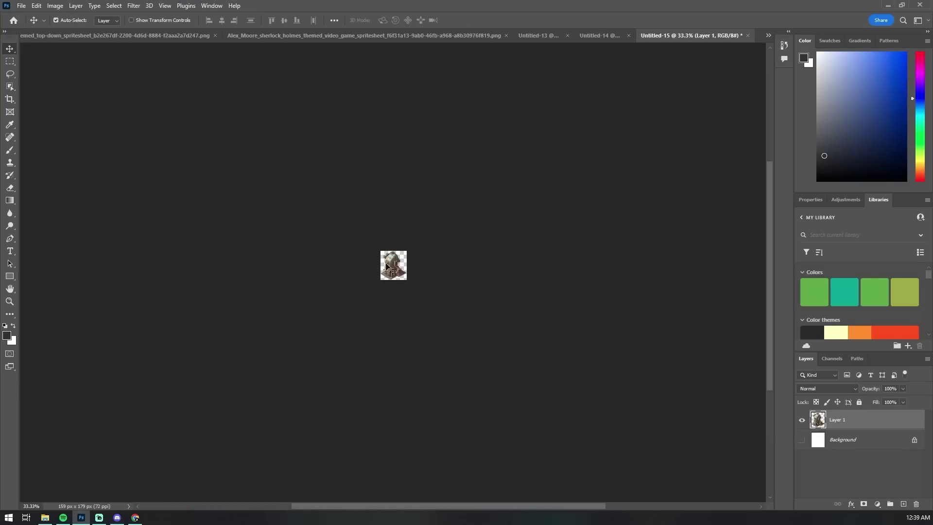
left_click(748, 36)
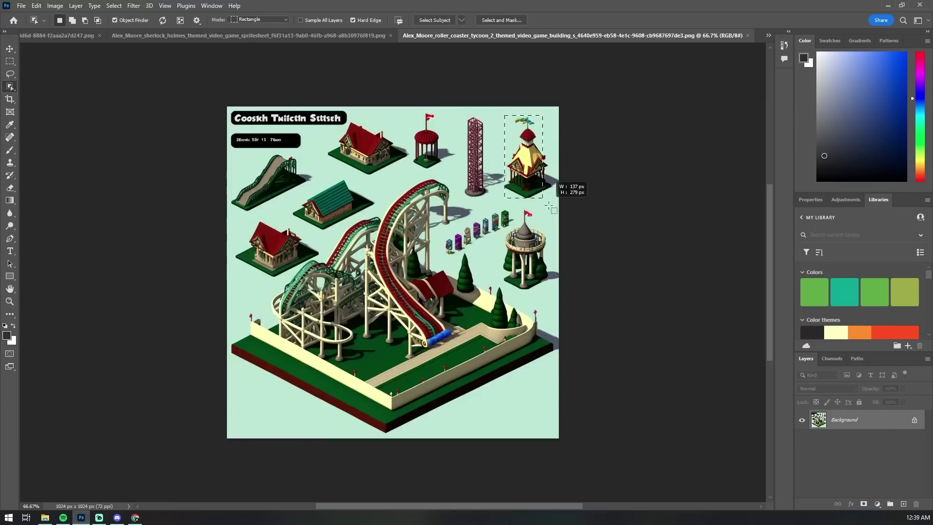
left_click_drag(549, 207, 595, 109)
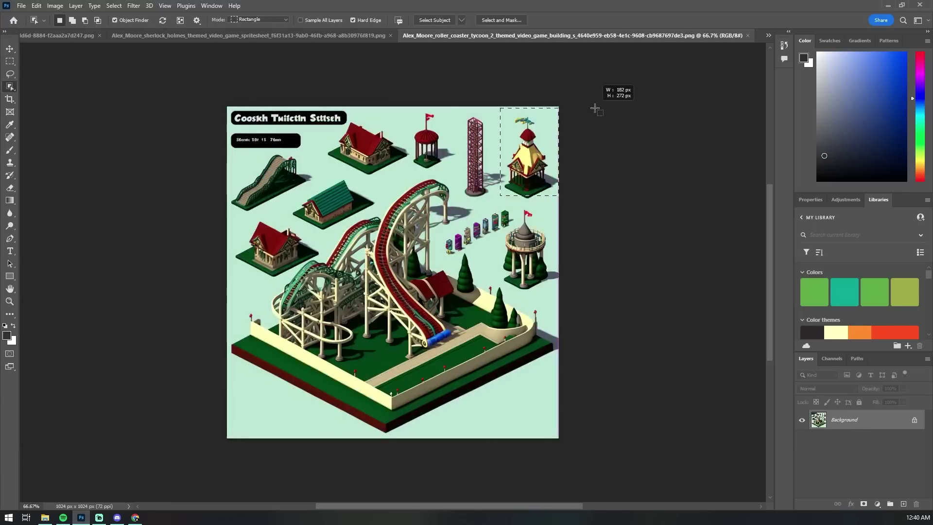